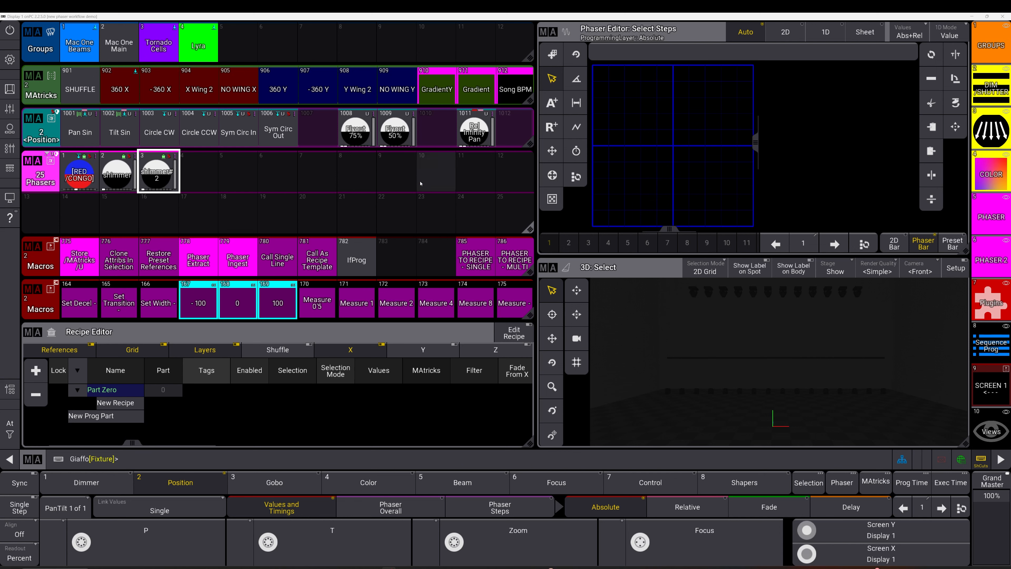
- Preview the Sym Circ In position phaser on the Lyra group, then clear the programmer
{"action": "left_click", "coordinate": [404, 178]}
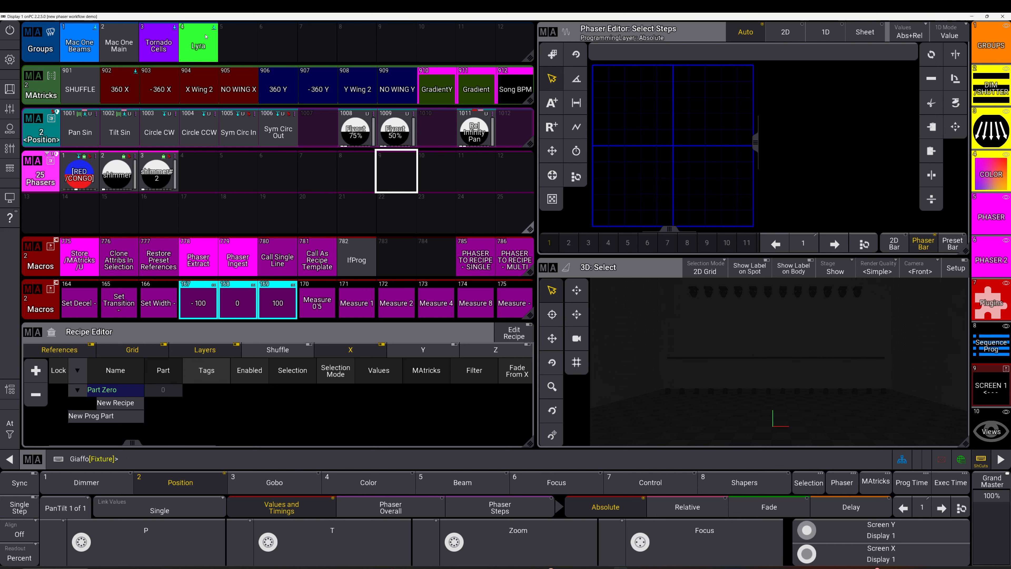
{"action": "left_click", "coordinate": [202, 46]}
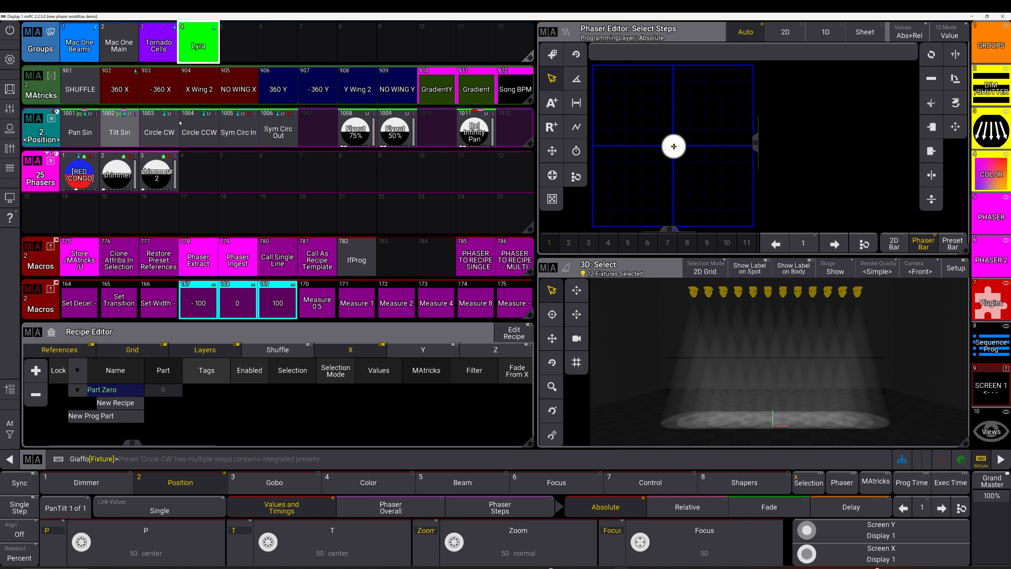
{"action": "left_click", "coordinate": [237, 137]}
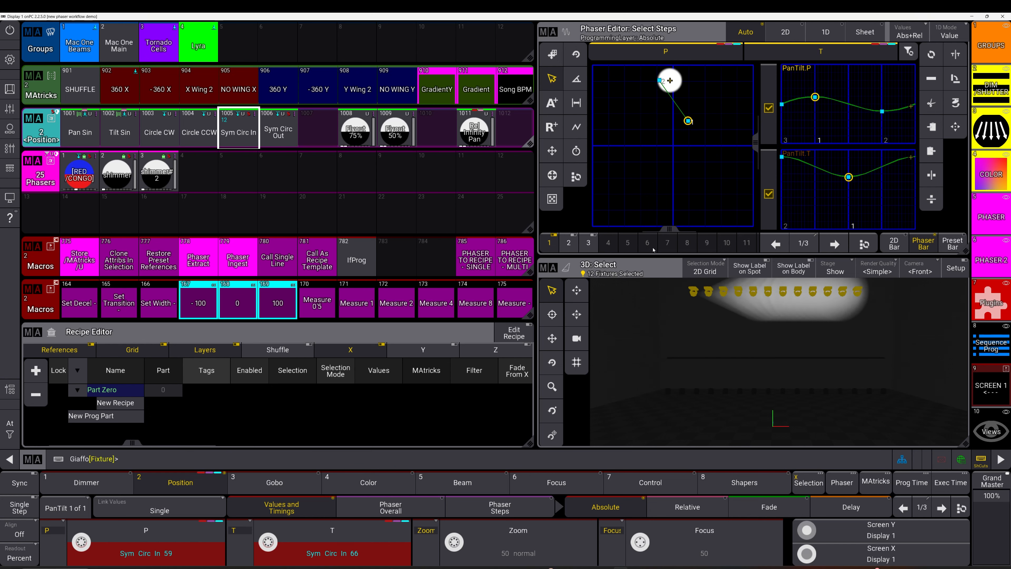
{"action": "left_click", "coordinate": [252, 125]}
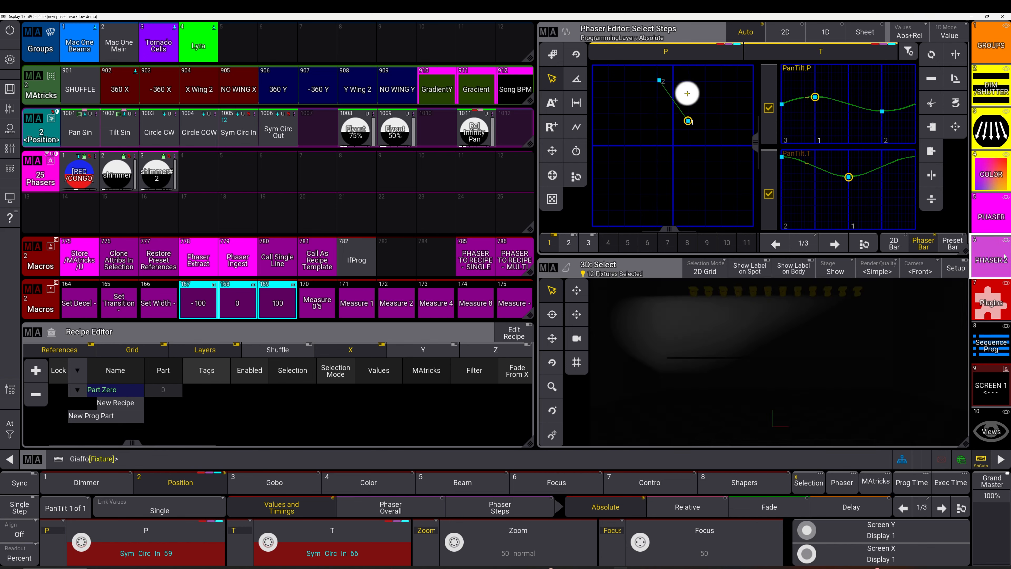
{"action": "left_click", "coordinate": [991, 259]}
{"action": "left_click", "coordinate": [289, 174]}
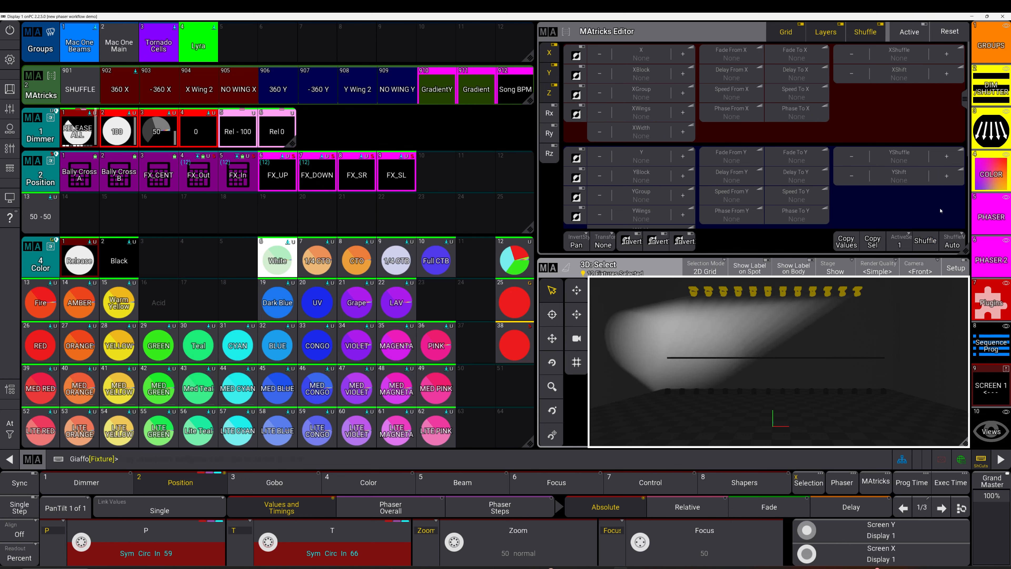
{"action": "key", "text": "c"}
{"action": "key", "text": "c"}
{"action": "key", "text": "c"}
- Preview the FX_UP, FX_DOWN, FX_SR and FX_SL position presets on the Lyra group, then clear the programmer
{"action": "left_click", "coordinate": [988, 214]}
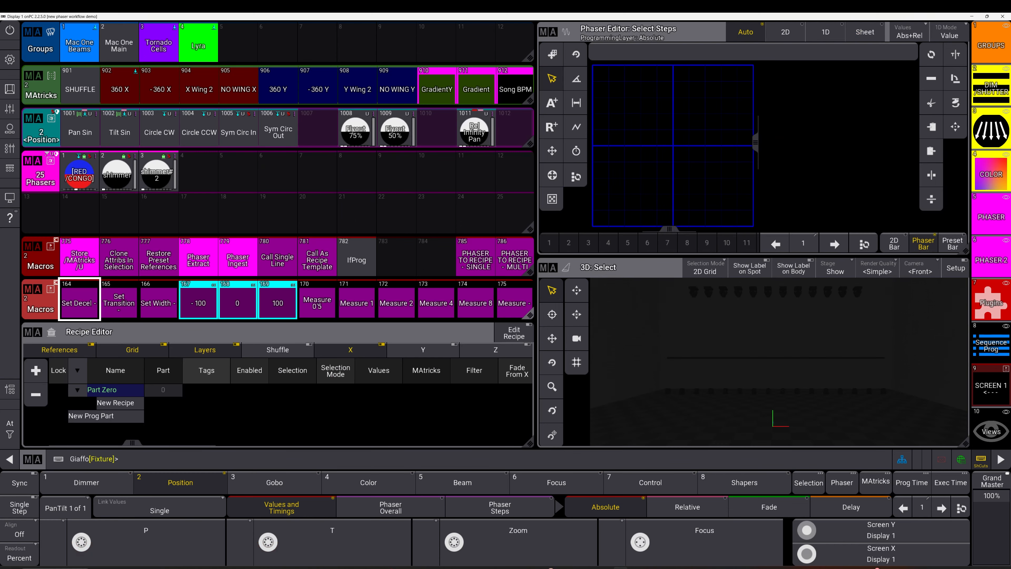
{"action": "left_click", "coordinate": [989, 258]}
{"action": "left_click", "coordinate": [193, 47]}
{"action": "left_click", "coordinate": [277, 175]}
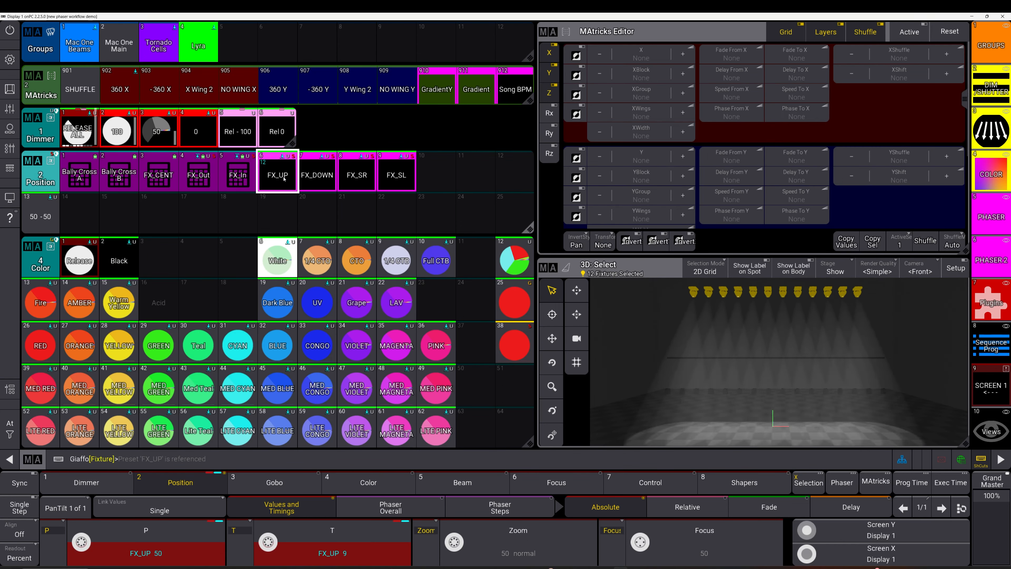
{"action": "left_click", "coordinate": [318, 178]}
{"action": "left_click", "coordinate": [357, 177]}
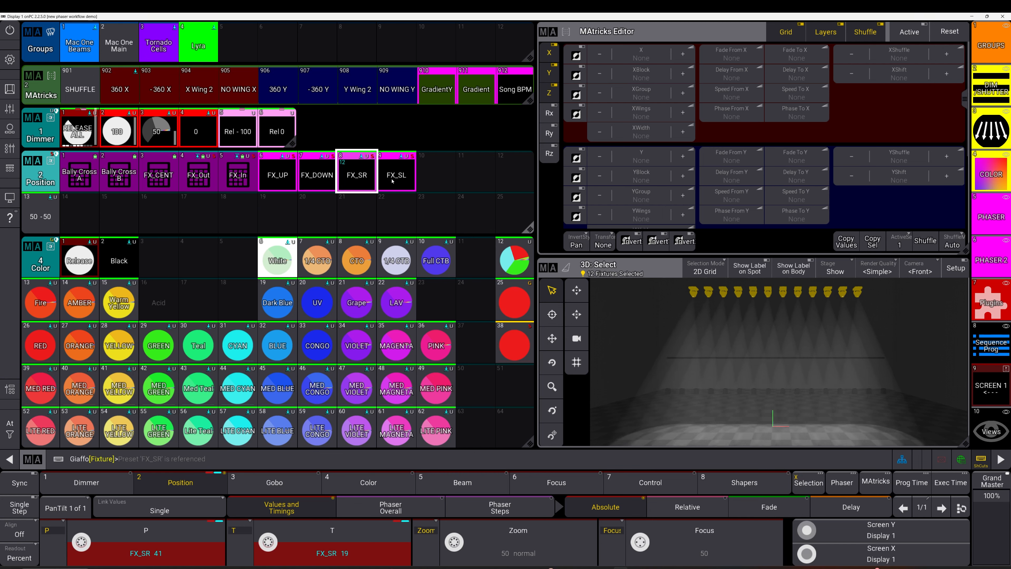
{"action": "left_click", "coordinate": [414, 180]}
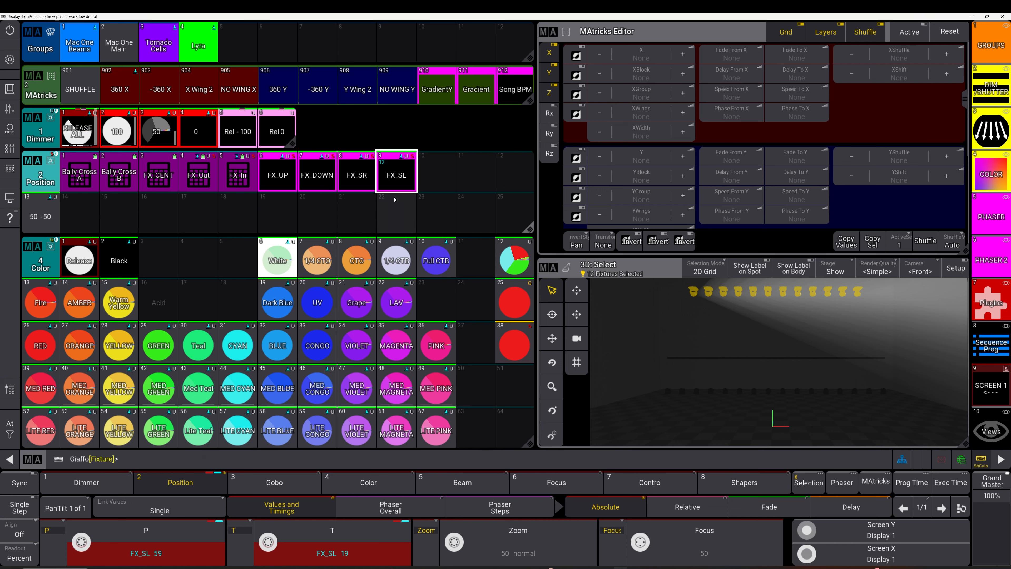
{"action": "left_click", "coordinate": [409, 184]}
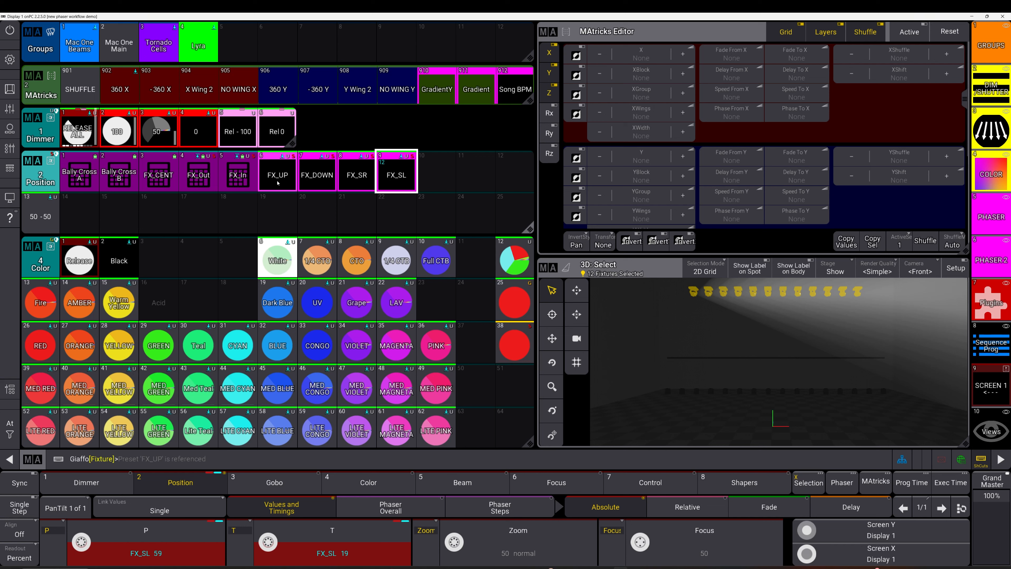
{"action": "left_click", "coordinate": [458, 198]}
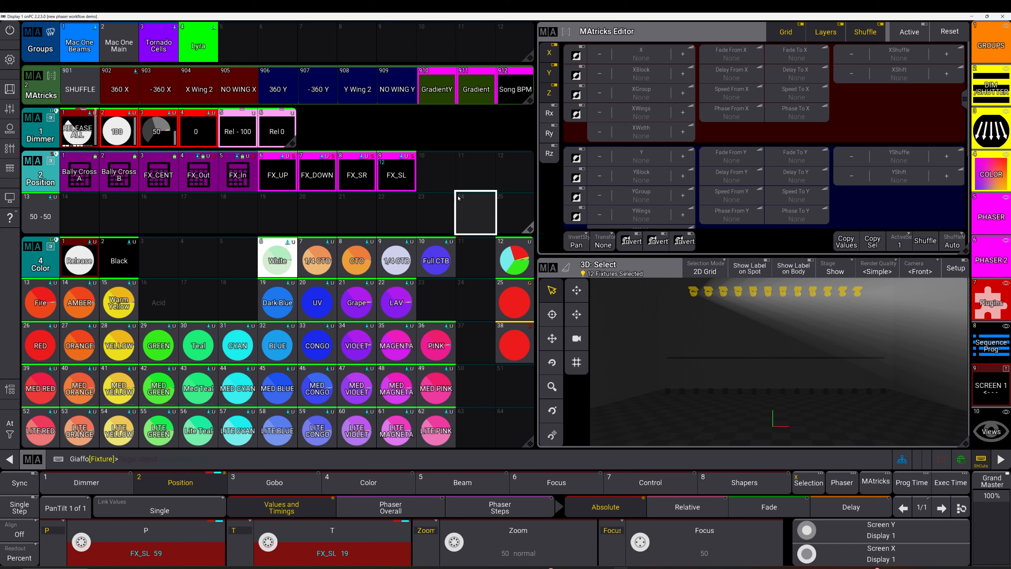
{"action": "key", "text": "BackSpace"}
{"action": "key", "text": "BackSpace"}
{"action": "key", "text": "BackSpace"}
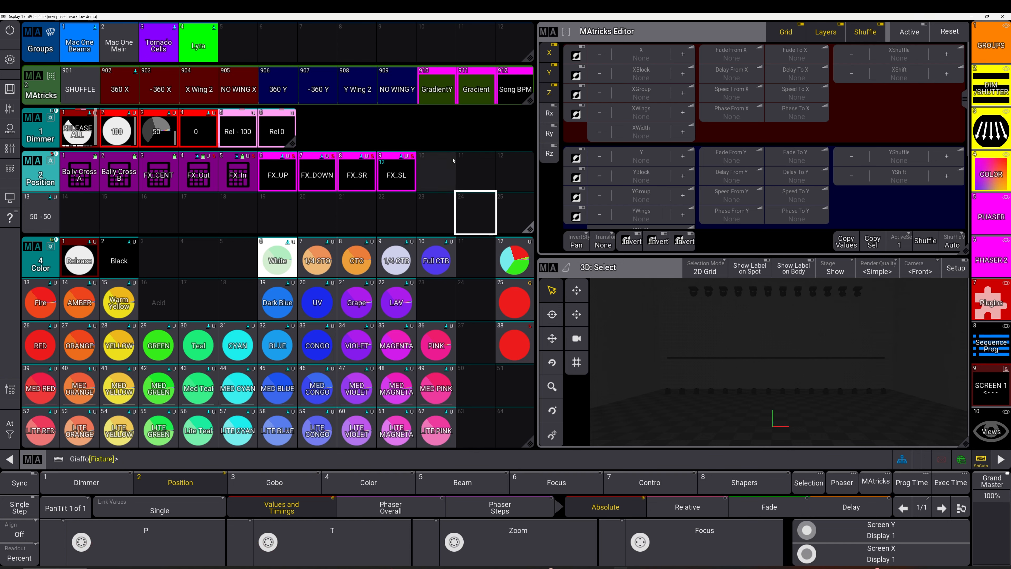
- Return to the phaser view and clear the Lyra selection and its leftover position values from the programmer
{"action": "left_click", "coordinate": [990, 223]}
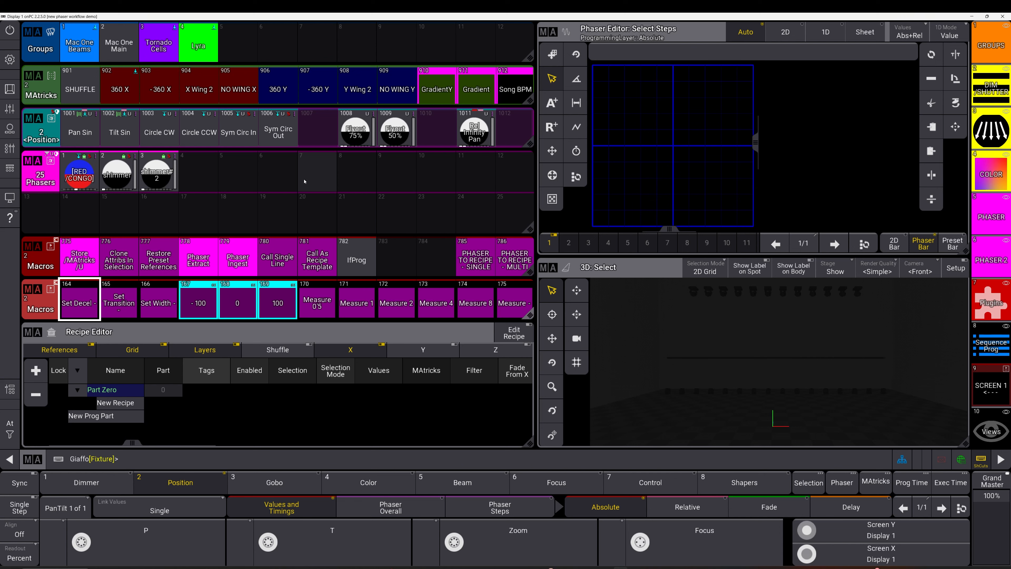
{"action": "left_click", "coordinate": [197, 47]}
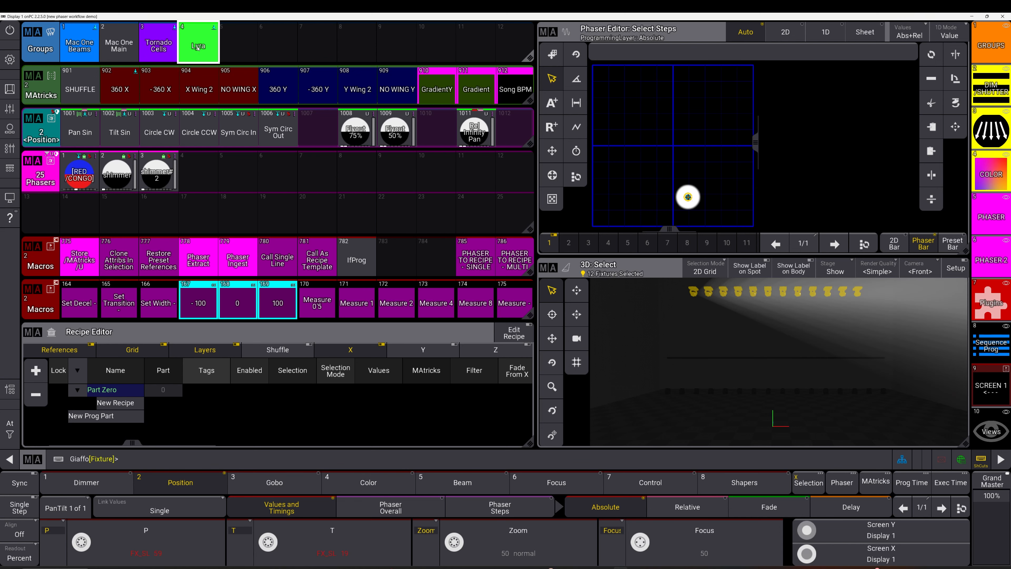
{"action": "key", "text": "c"}
{"action": "key", "text": "c"}
{"action": "key", "text": "c"}
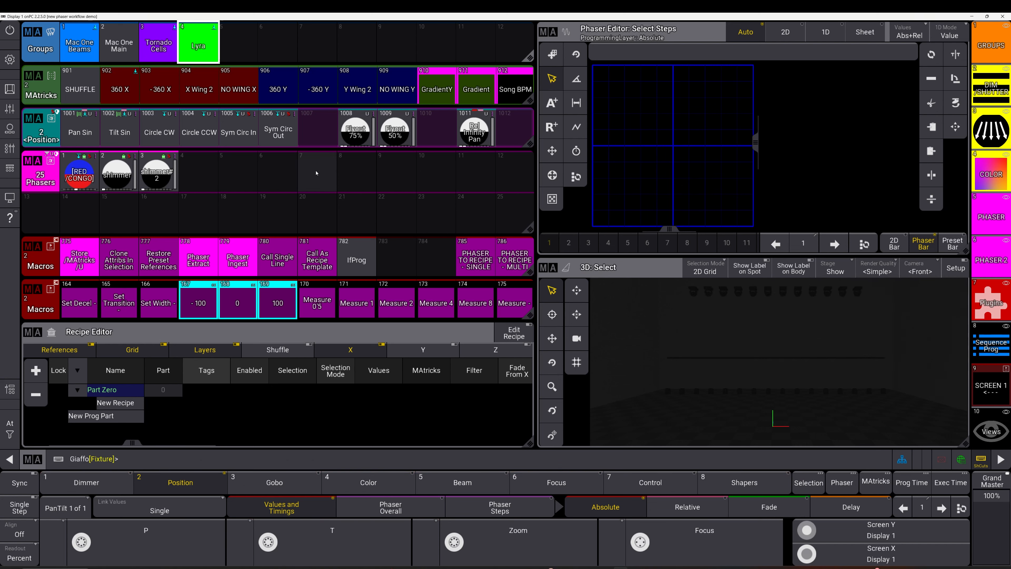
- Apply the Sym Circ In phaser to the Lyra group and distribute it with the X Wing 2 MAtricks
{"action": "left_click", "coordinate": [187, 44]}
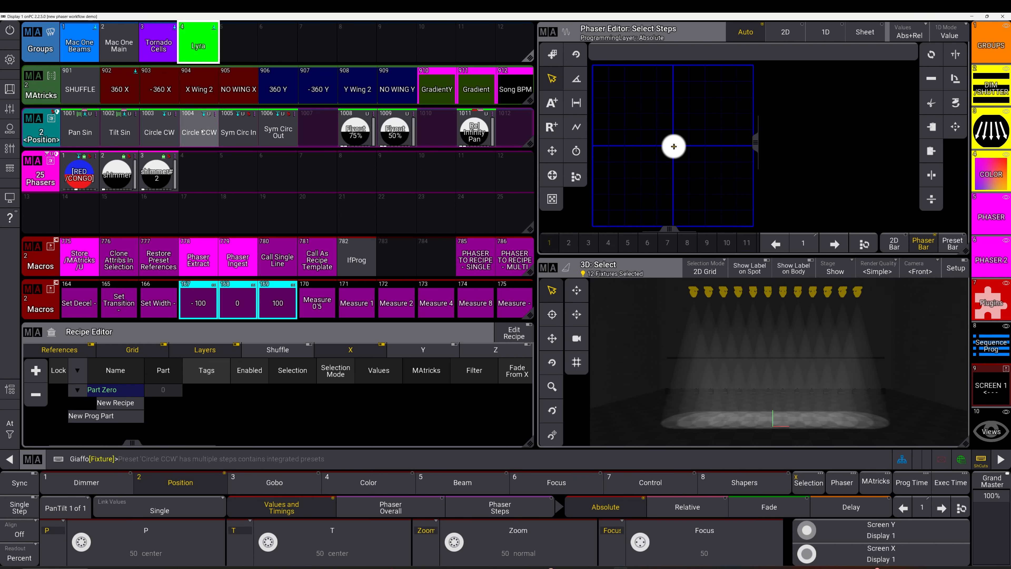
{"action": "left_click", "coordinate": [234, 138]}
{"action": "left_click", "coordinate": [234, 139]}
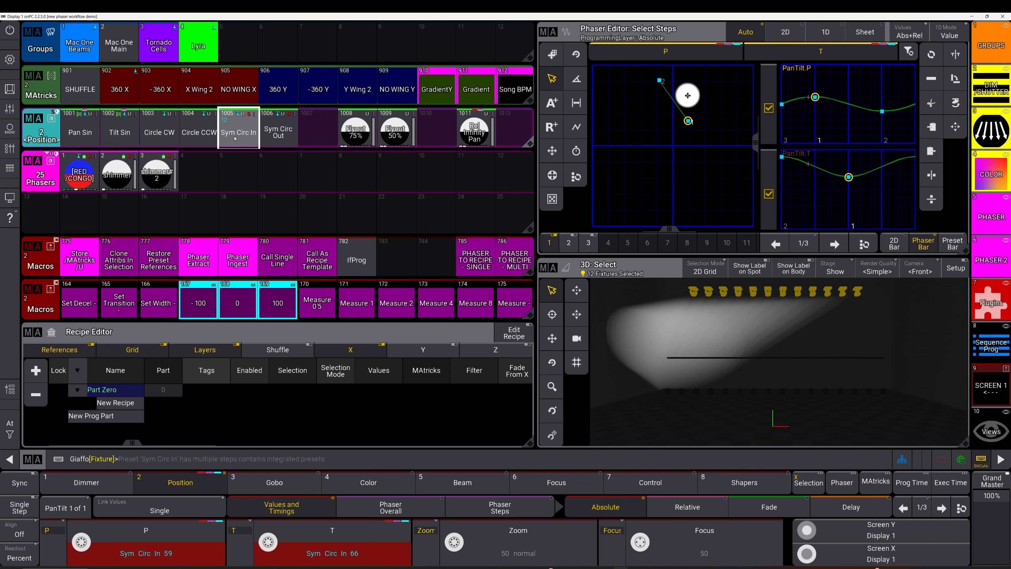
{"action": "left_click", "coordinate": [135, 92]}
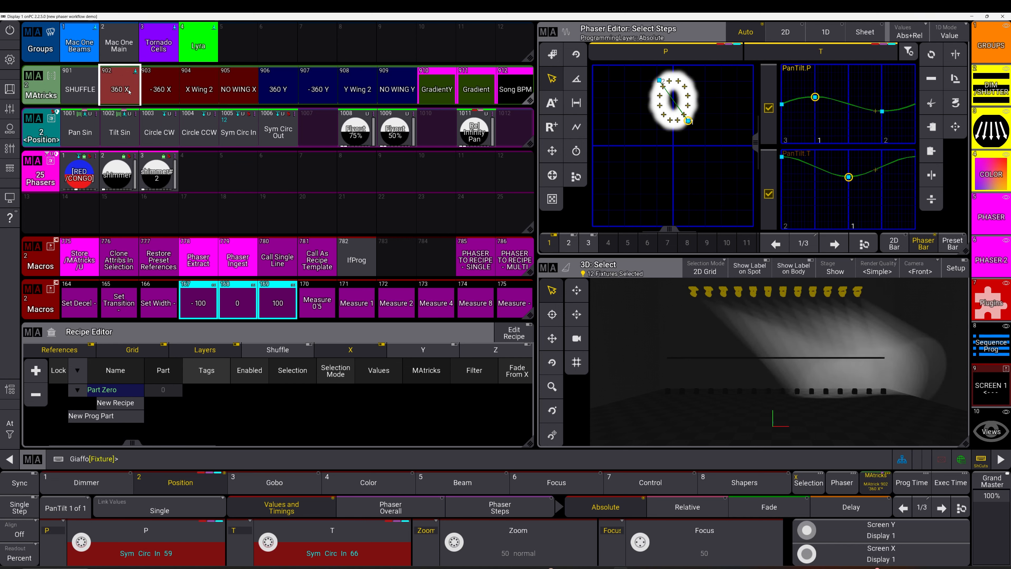
{"action": "left_click", "coordinate": [194, 94]}
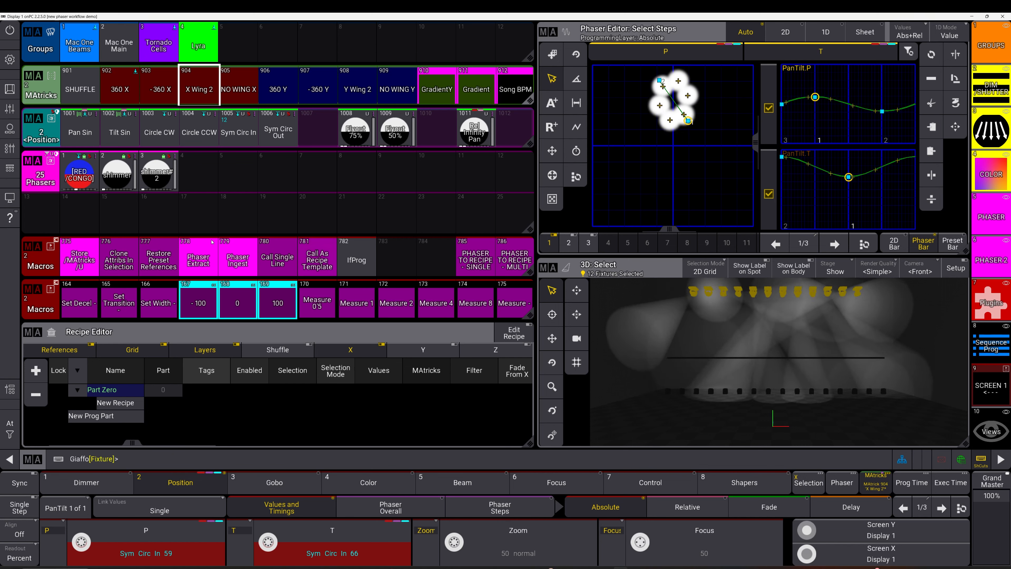
- Store the circle phaser with its MAtricks as universal preset 5 in the Phasers pool, then clear the programmer
{"action": "left_click", "coordinate": [80, 258]}
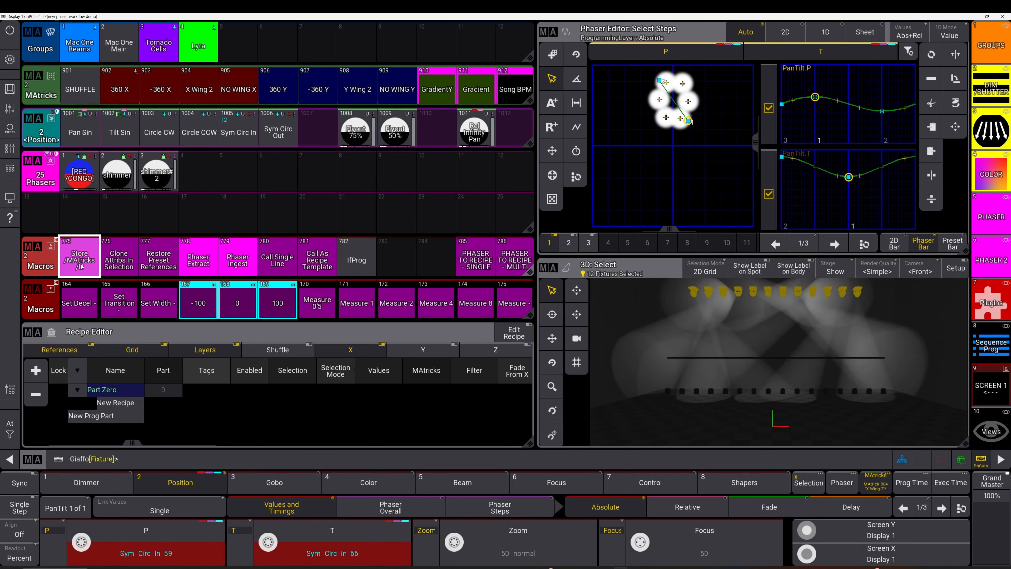
{"action": "left_click", "coordinate": [233, 186]}
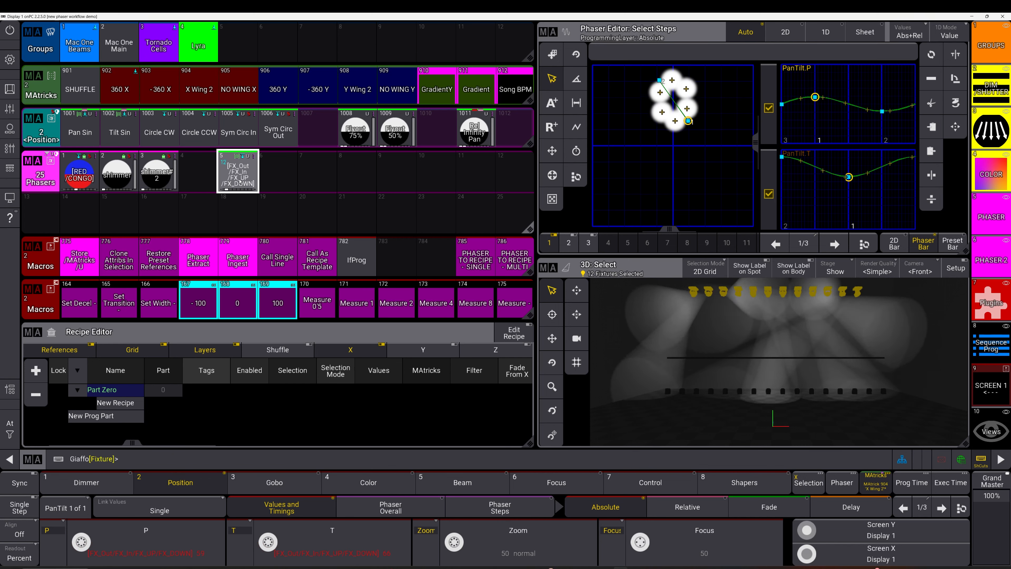
{"action": "key", "text": "Delete"}
{"action": "key", "text": "Delete"}
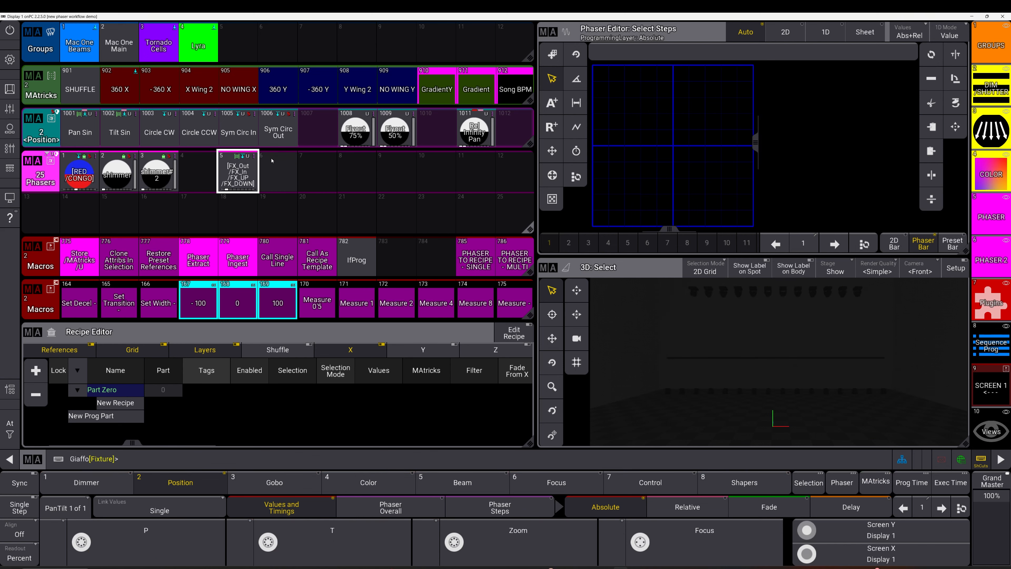
- Test the stored Phasers preset 5 on the Lyra group, then clear the programmer
{"action": "left_click", "coordinate": [211, 52]}
{"action": "left_click", "coordinate": [239, 176]}
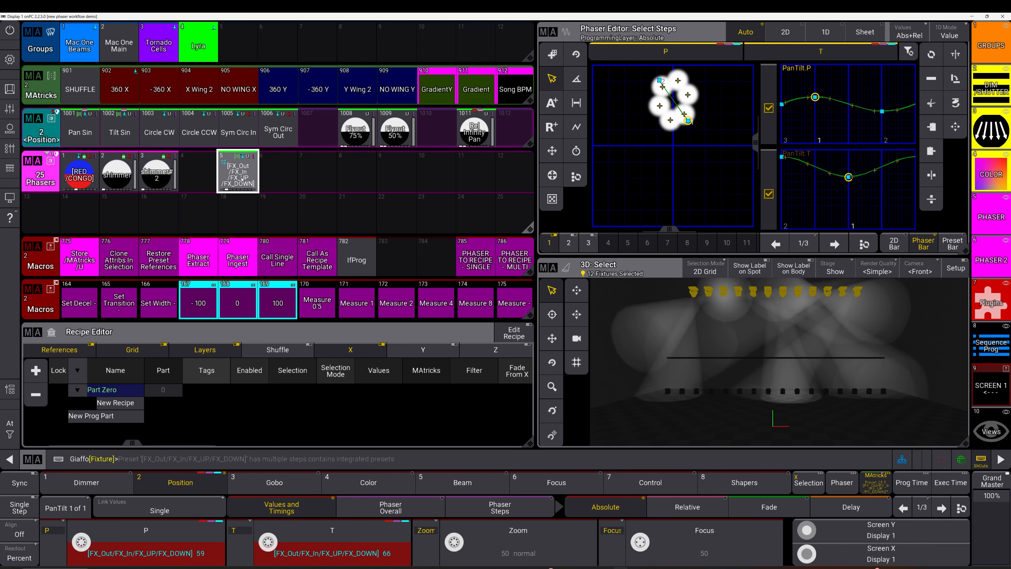
{"action": "left_click", "coordinate": [339, 203]}
{"action": "key", "text": "Delete"}
{"action": "key", "text": "Delete"}
{"action": "key", "text": "Delete"}
{"action": "left_click", "coordinate": [418, 181]}
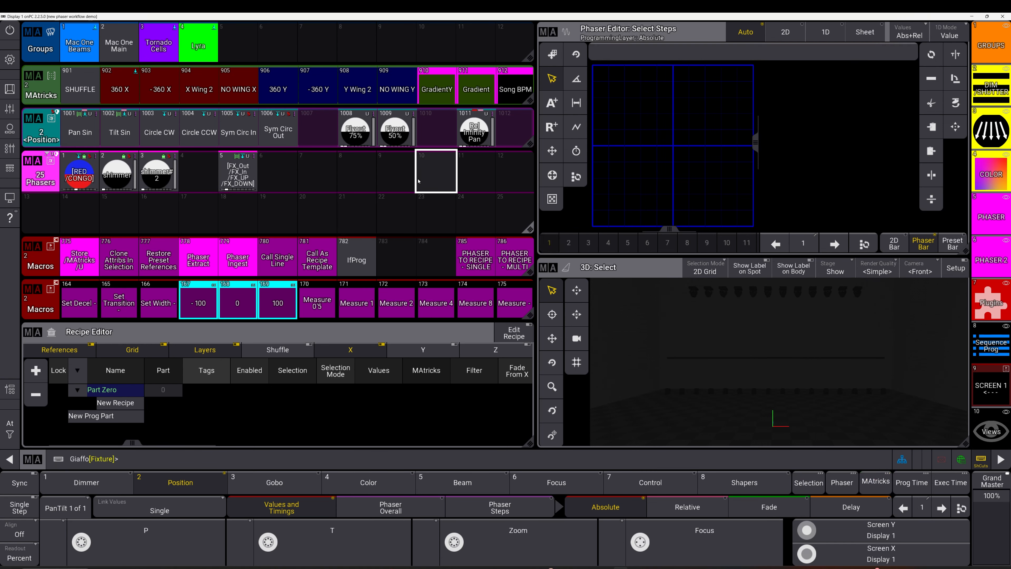
- Convert Phasers preset 5 into a recipe for the Lyra group with the PHASER TO RECIPE - MULTI macro and name it Circle In
{"action": "left_click", "coordinate": [519, 262]}
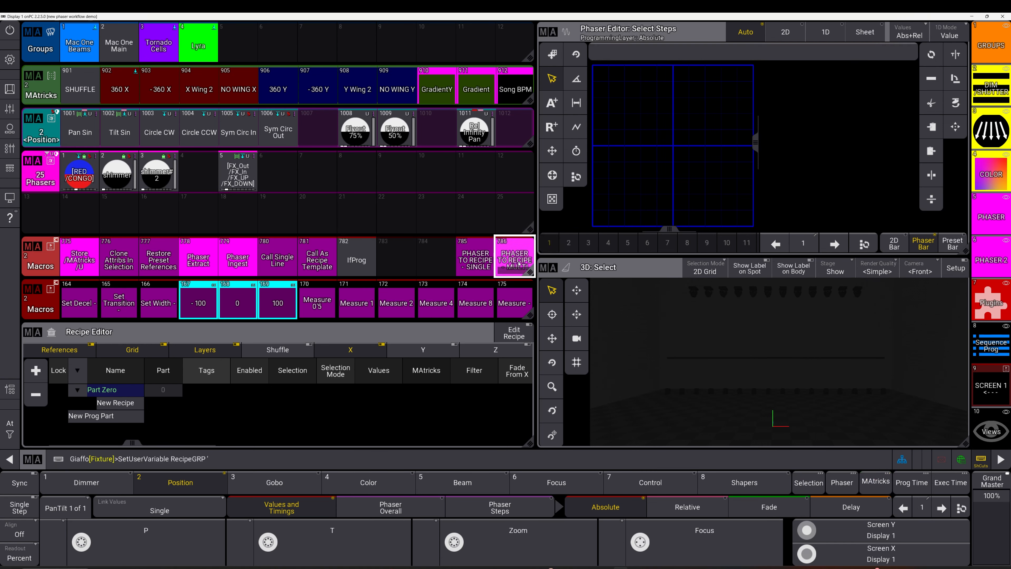
{"action": "left_click", "coordinate": [209, 44]}
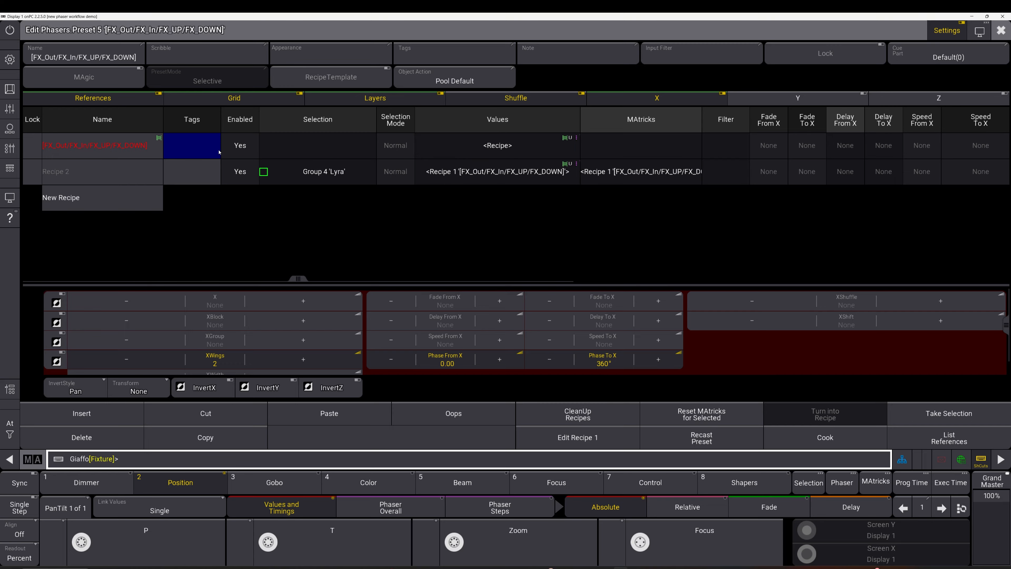
{"action": "left_click", "coordinate": [113, 61]}
{"action": "type", "text": "Cir"}
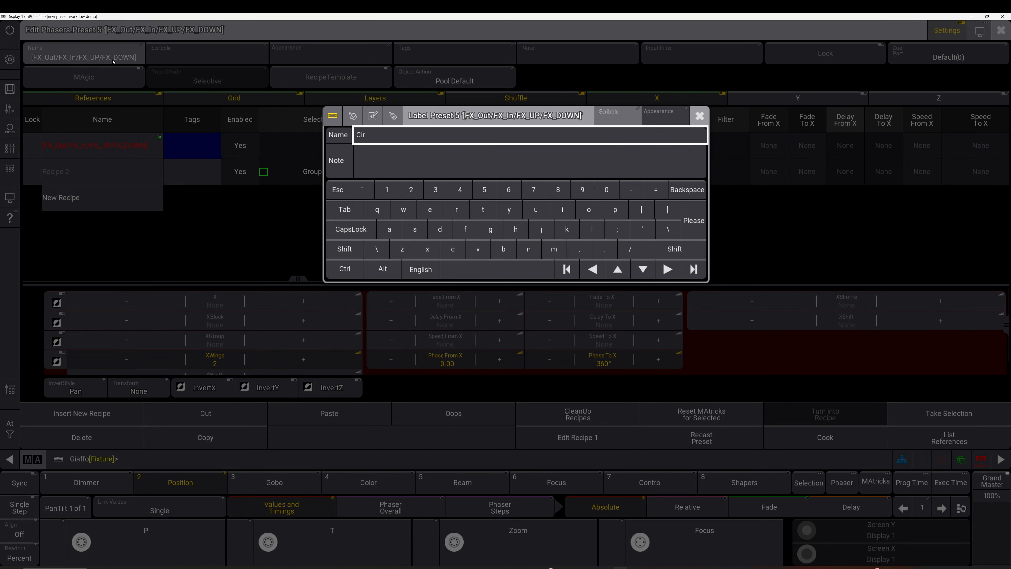
{"action": "type", "text": "cle In"}
{"action": "key", "text": "Return"}
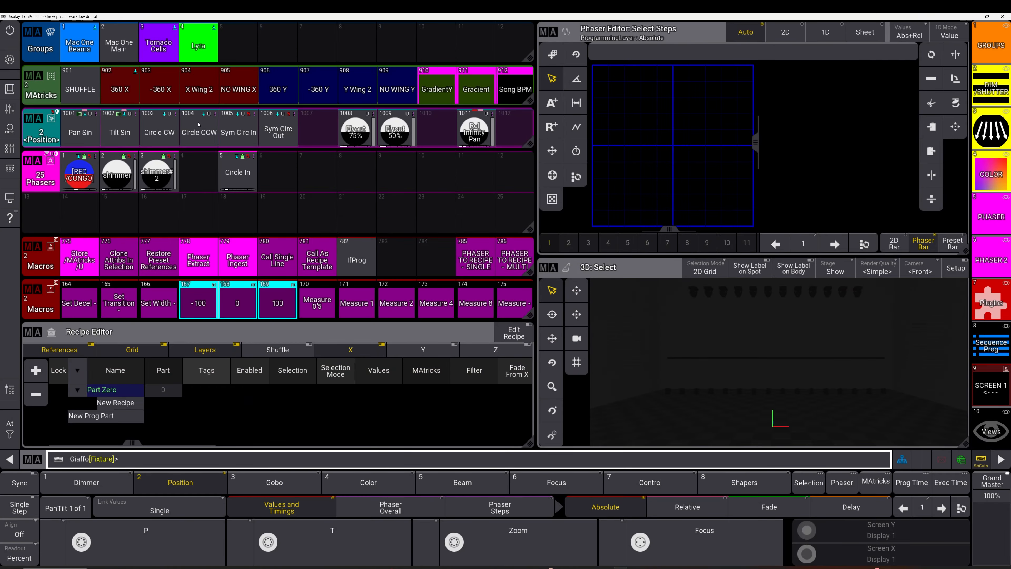
- Open the PHASER TO RECIPE - MULTI macro and examine its Cook command and the wait time of macro line 6
{"action": "left_click_drag", "start_coordinate": [490, 280], "coordinate": [487, 242]}
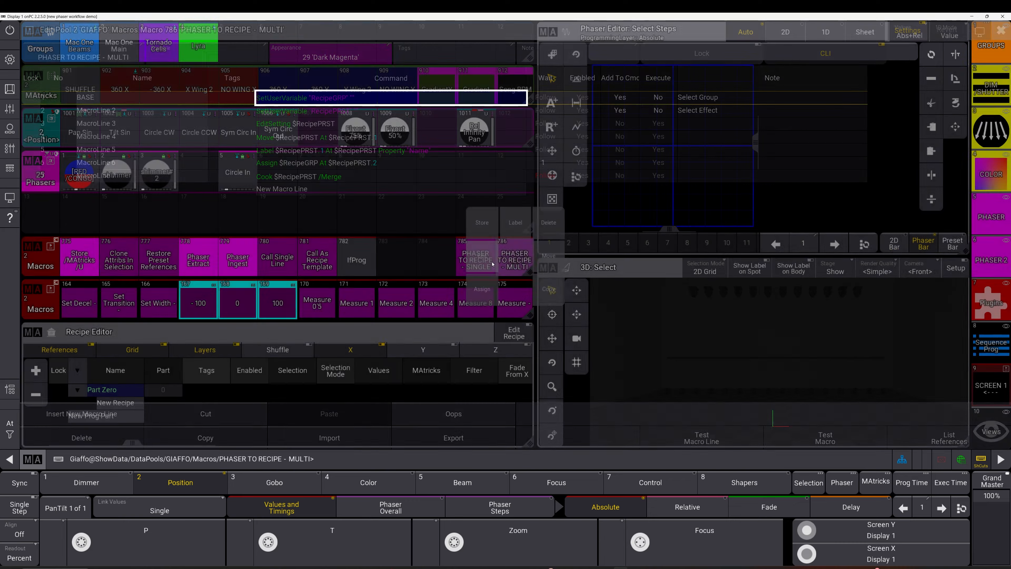
{"action": "left_click", "coordinate": [342, 180]}
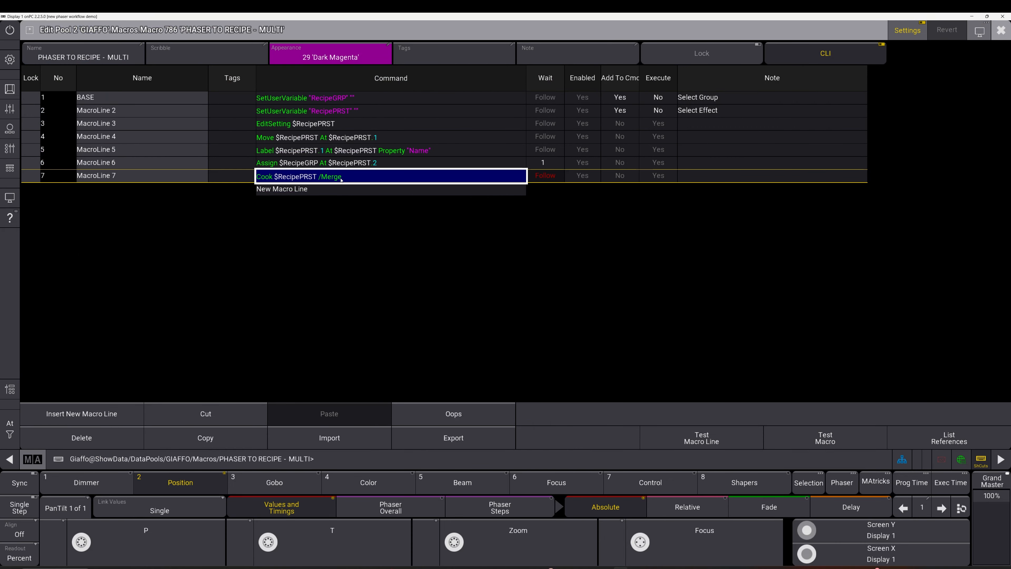
{"action": "left_click", "coordinate": [544, 163]}
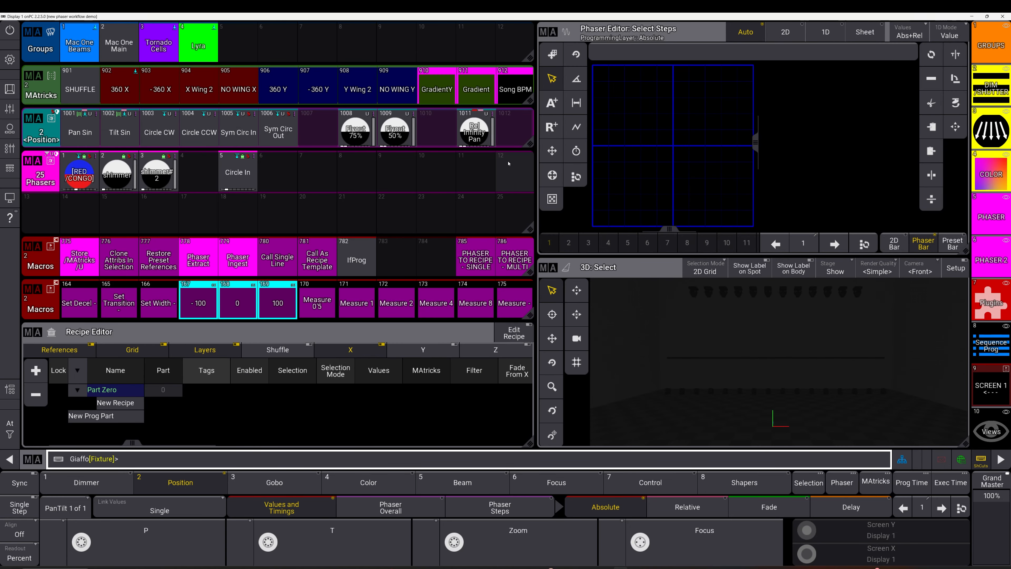
- Compare the Circle In recipe preset with Phasers preset 18 on the Lyra group, then clear the programmer
{"action": "left_click", "coordinate": [255, 175]}
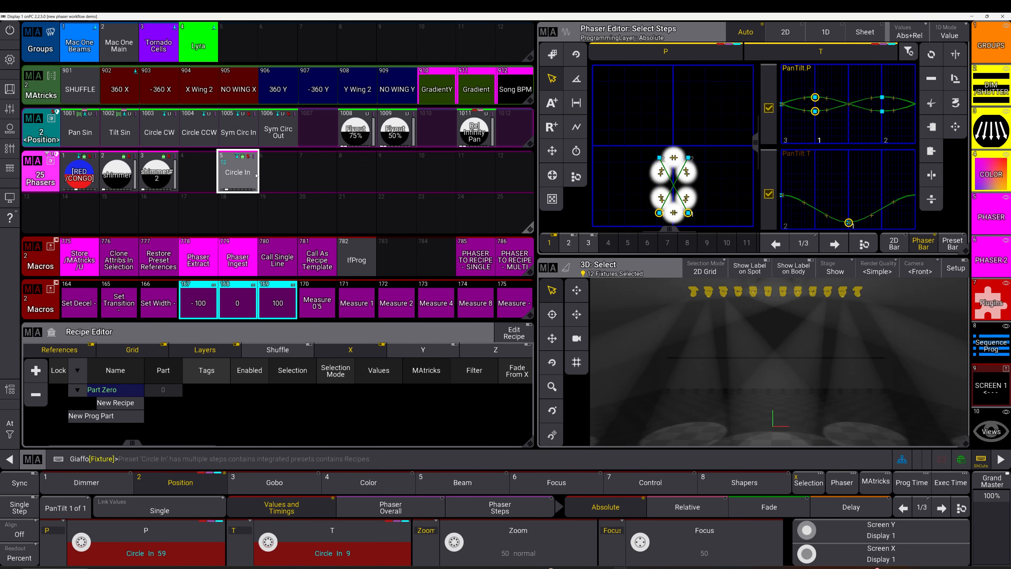
{"action": "left_click", "coordinate": [238, 213]}
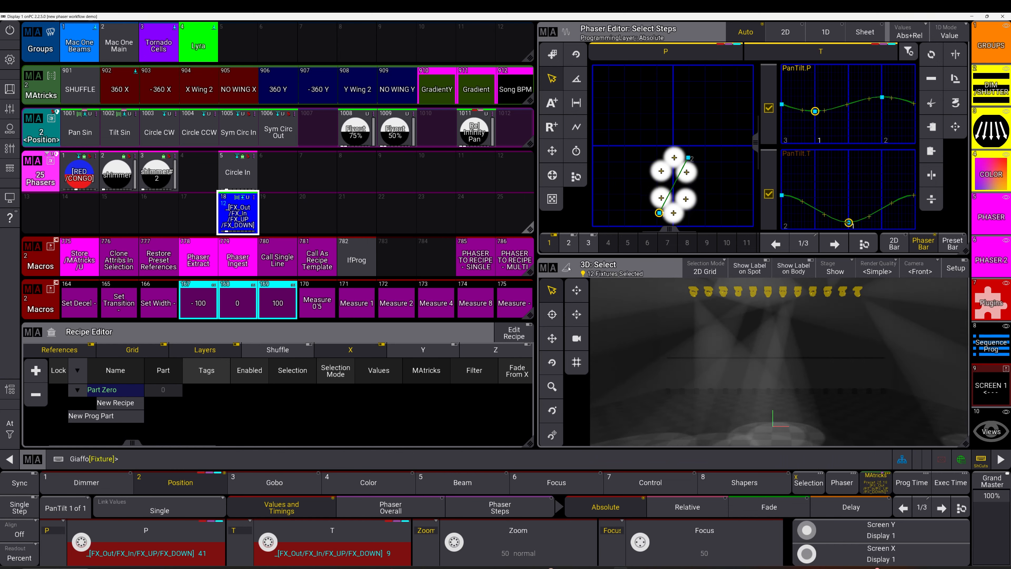
{"action": "left_click", "coordinate": [356, 212]}
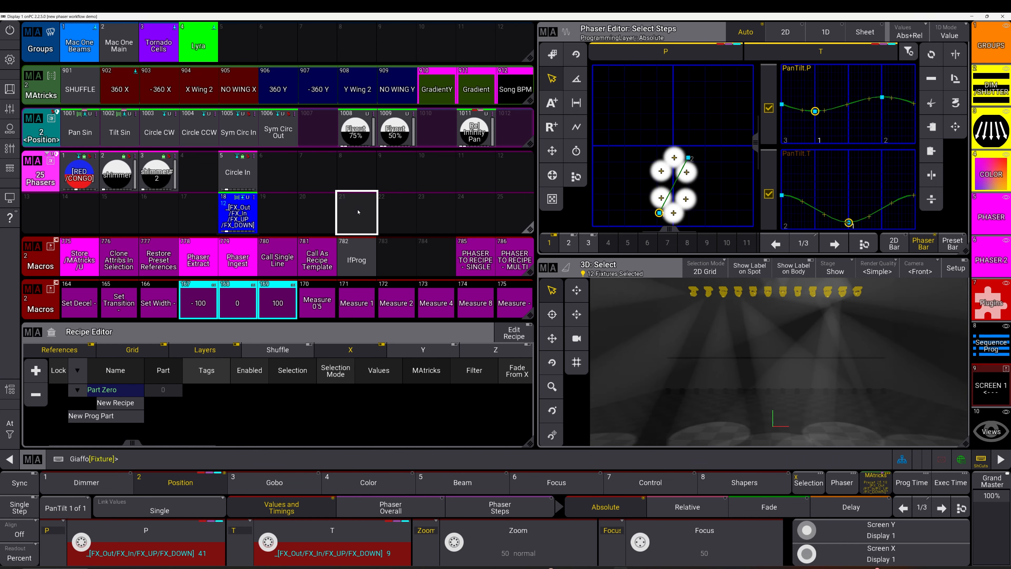
{"action": "left_click", "coordinate": [233, 241]}
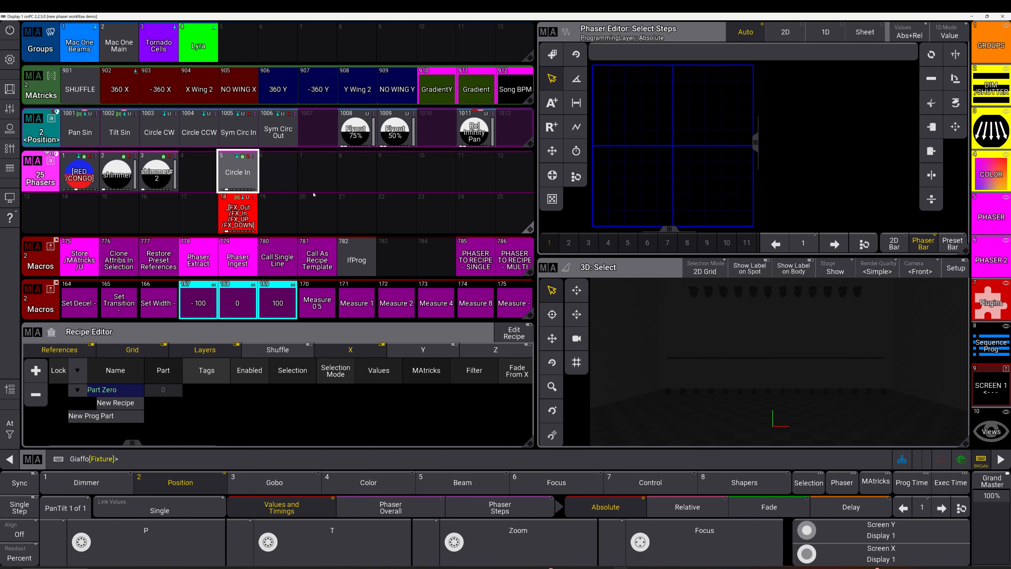
- Test the Circle In recipe preset on the Lyra group, then clear the programmer
{"action": "left_click", "coordinate": [198, 44]}
{"action": "left_click", "coordinate": [239, 172]}
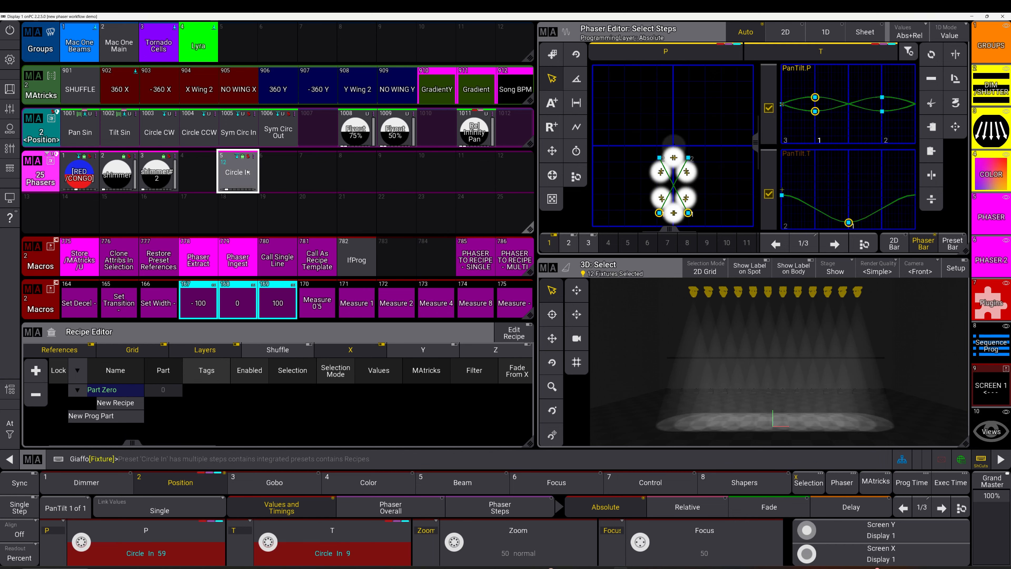
{"action": "left_click", "coordinate": [300, 187]}
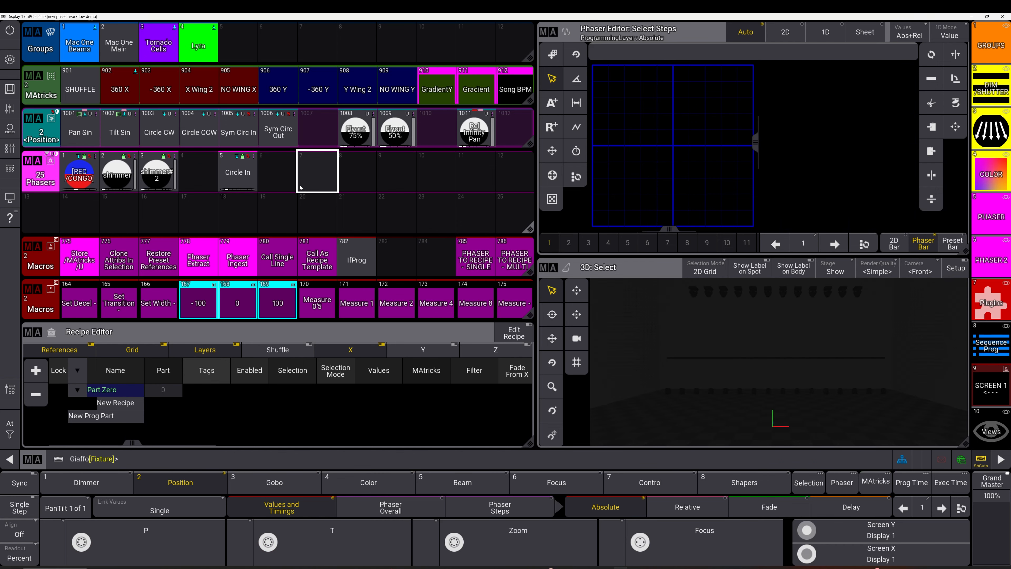
- Apply the Sym Circ In position phaser to the Lyra group and store it as Phasers preset 7 with the Store /MAtricks /U macro
{"action": "left_click", "coordinate": [198, 44]}
{"action": "left_click", "coordinate": [206, 133]}
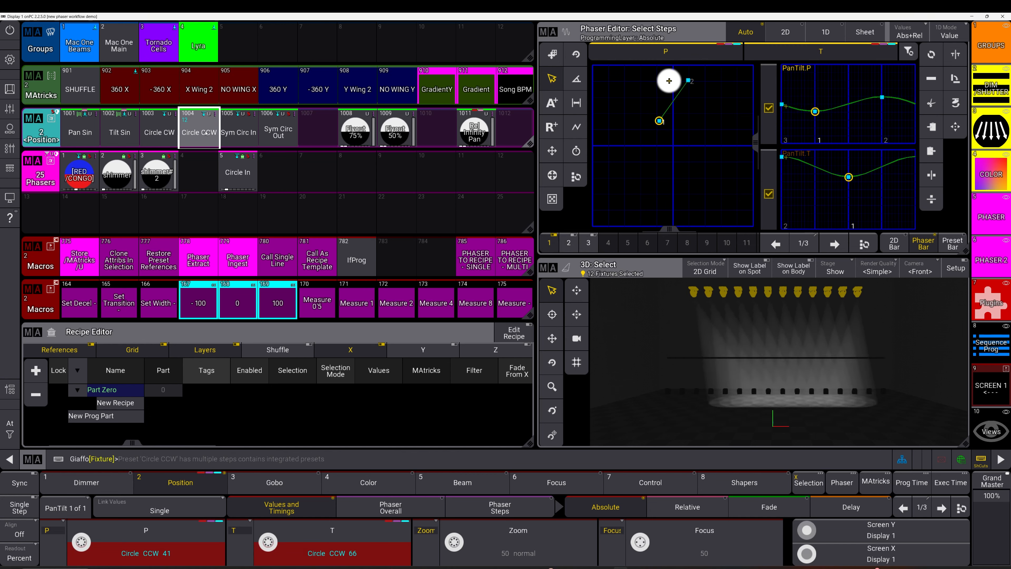
{"action": "left_click", "coordinate": [238, 131]}
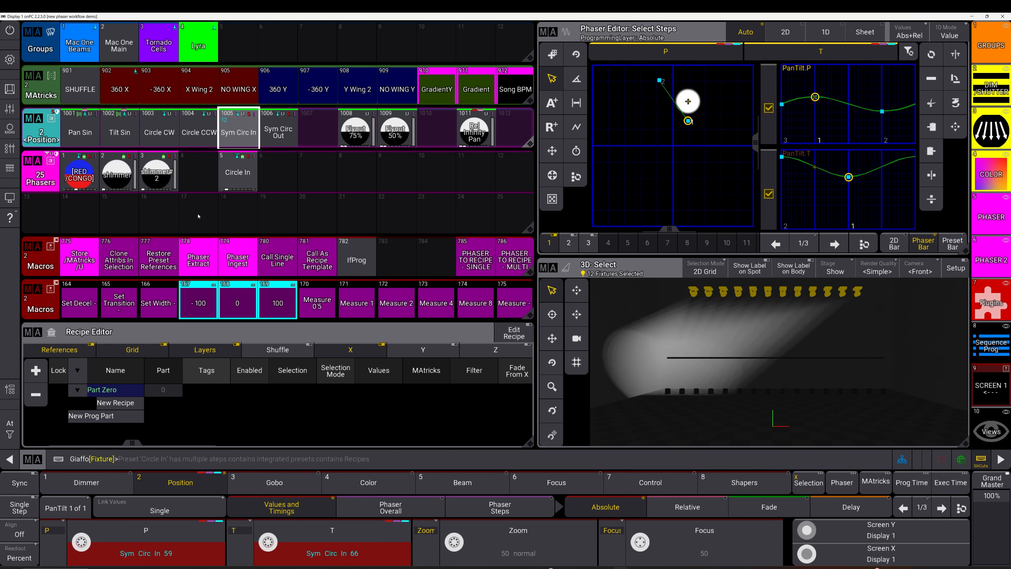
{"action": "left_click", "coordinate": [83, 257]}
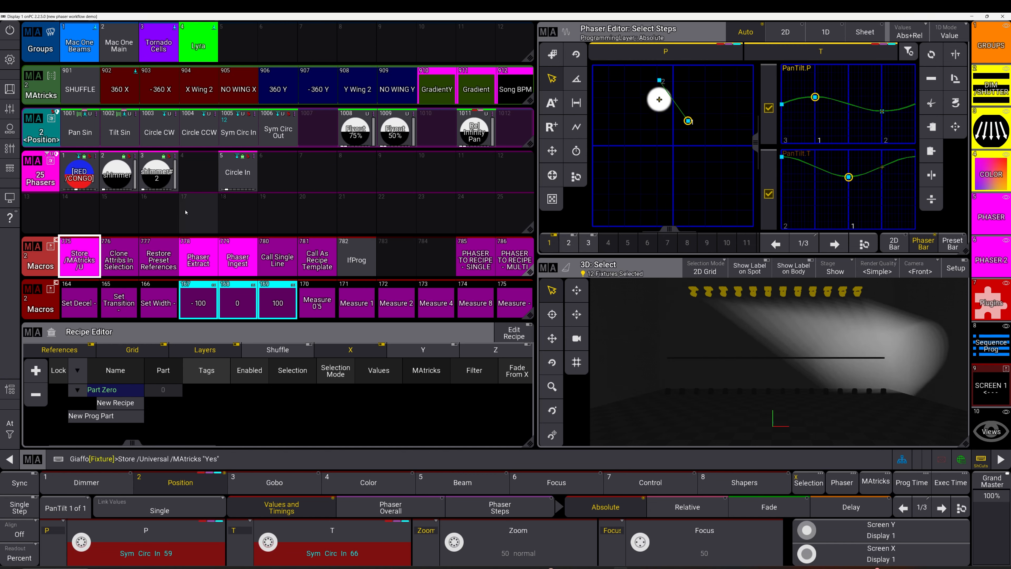
{"action": "left_click", "coordinate": [320, 176]}
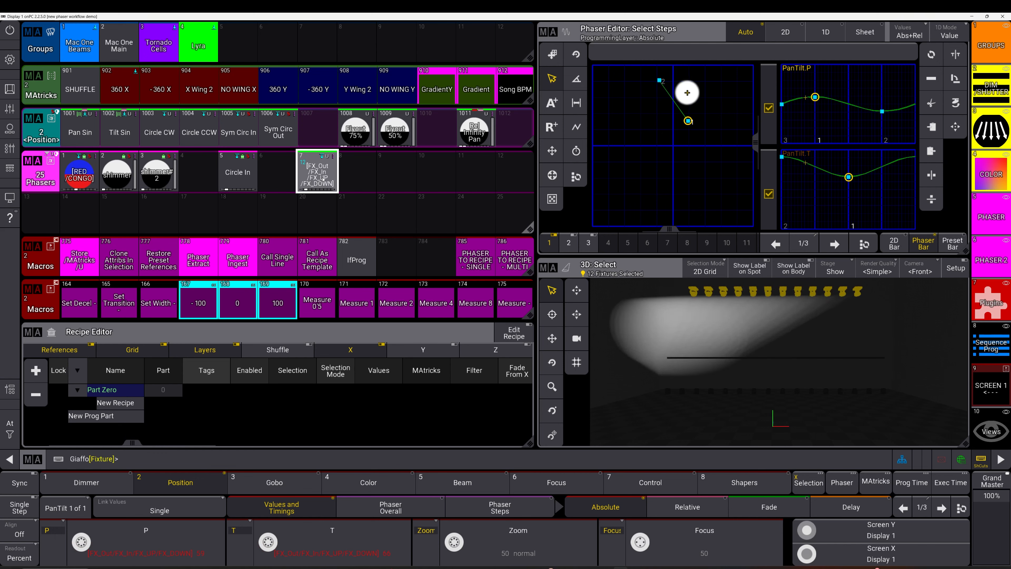
- Label Phasers preset 7 as Circ In New
{"action": "left_click_drag", "start_coordinate": [322, 180], "coordinate": [315, 141]}
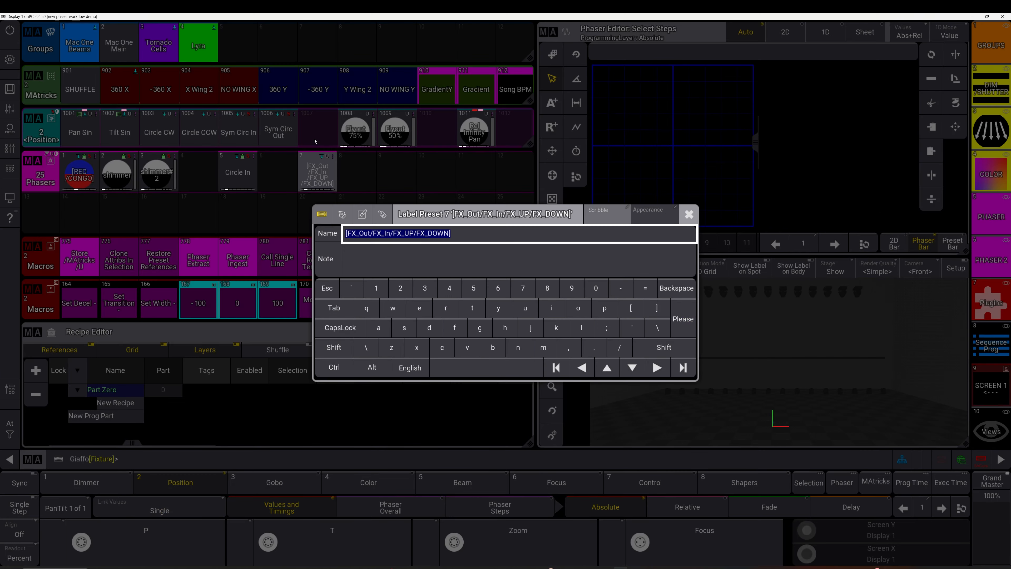
{"action": "type", "text": "Cr"}
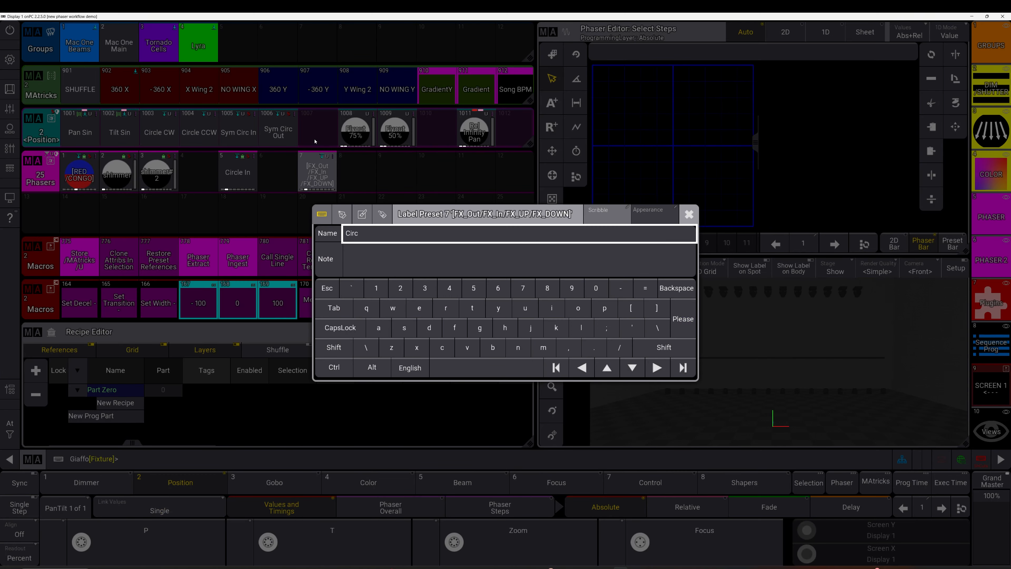
{"action": "type", "text": "rc In New"}
{"action": "key", "text": "Return"}
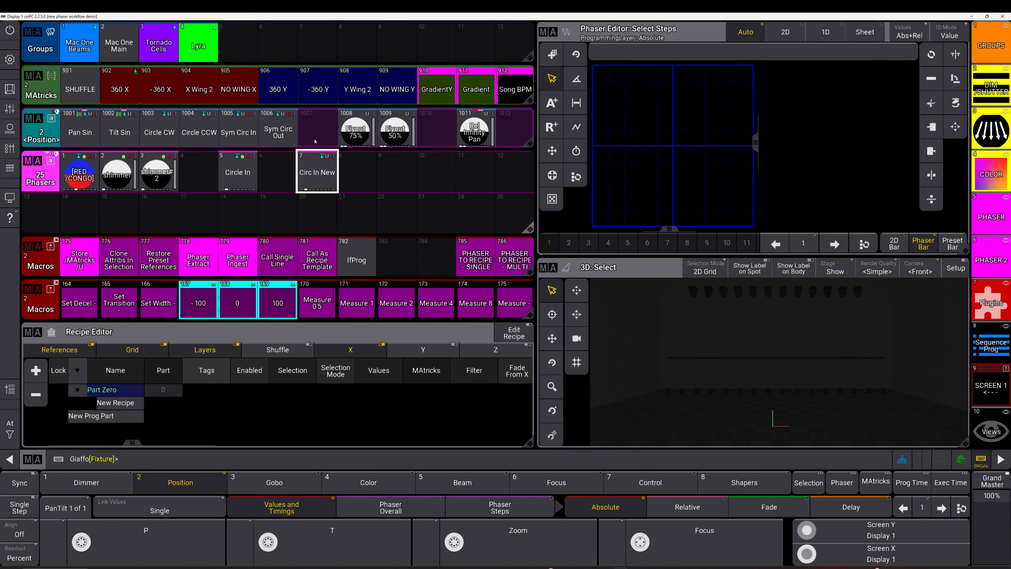
- Disable the Cook command on line 7 of the PHASER TO RECIPE - MULTI macro and close the macro editor
{"action": "left_click", "coordinate": [407, 195]}
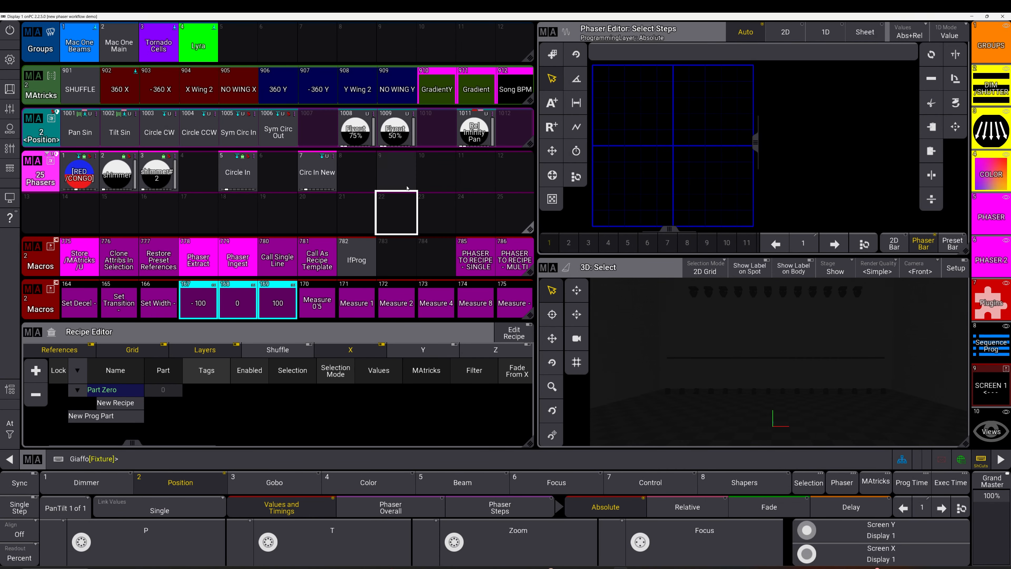
{"action": "left_click", "coordinate": [401, 145]}
{"action": "left_click", "coordinate": [330, 170]}
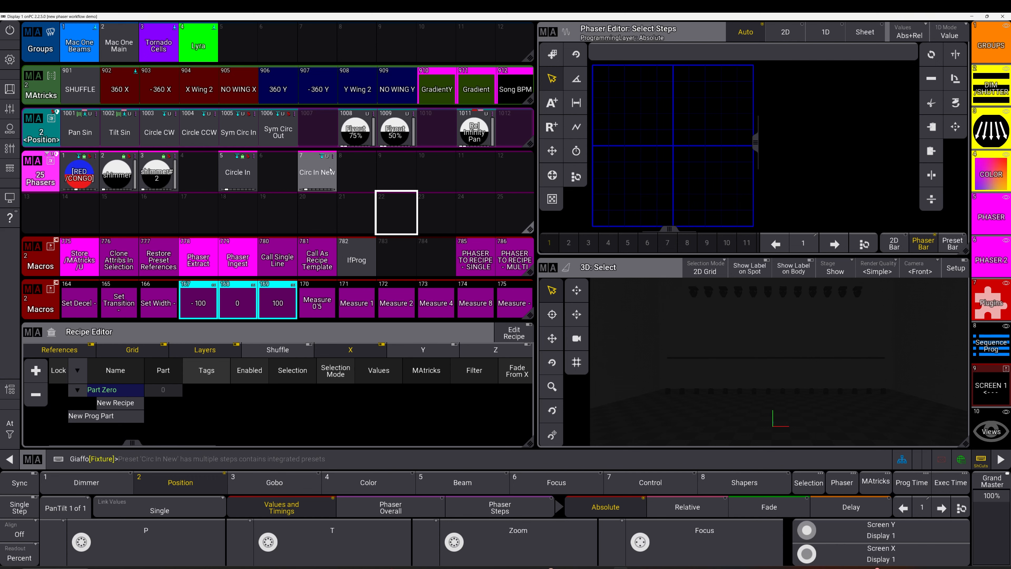
{"action": "left_click_drag", "start_coordinate": [514, 256], "coordinate": [482, 256]}
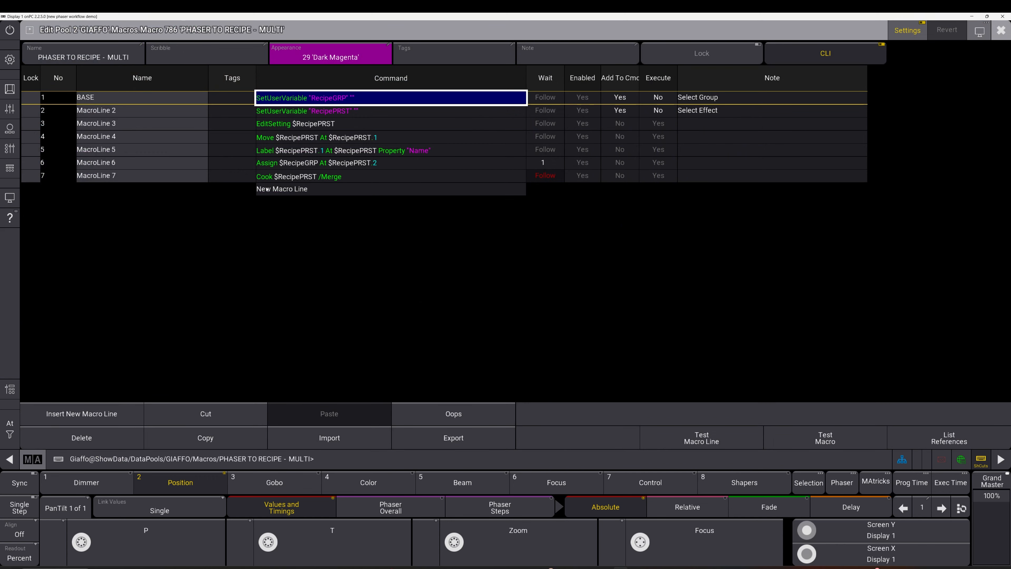
{"action": "left_click", "coordinate": [589, 185]}
{"action": "key", "text": "Escape"}
- Run the PHASER TO RECIPE - MULTI macro with the Lyra group and the Circ In New preset
{"action": "left_click", "coordinate": [502, 263]}
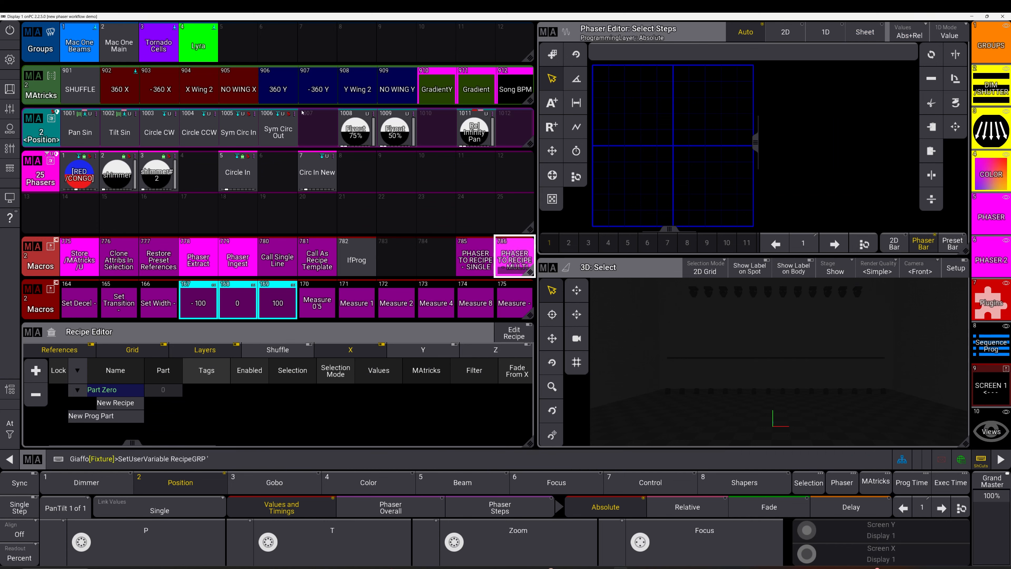
{"action": "left_click", "coordinate": [198, 44]}
{"action": "left_click", "coordinate": [302, 171]}
{"action": "key", "text": "Escape"}
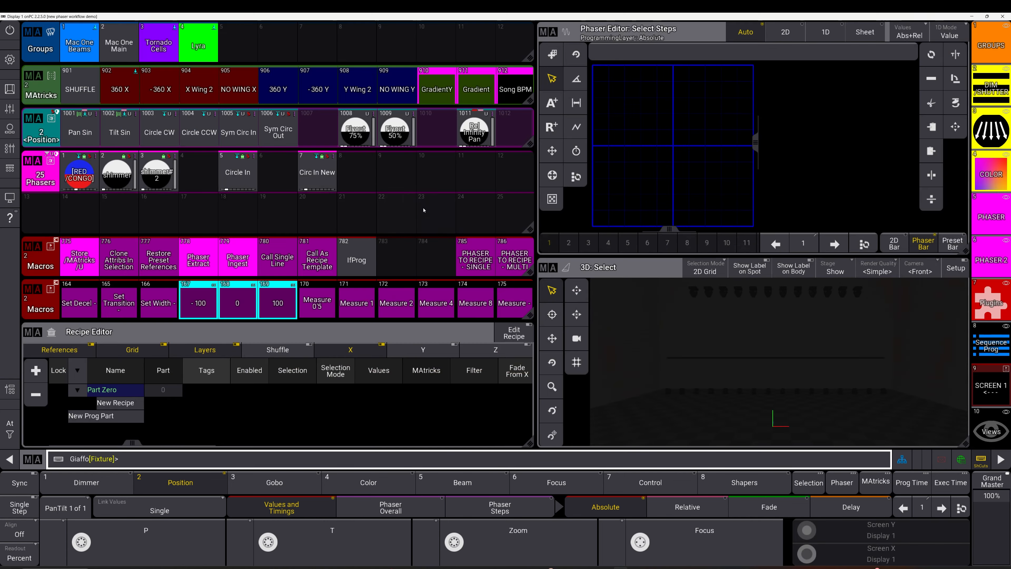
- Apply the Circ In New preset to its fixtures and open the preset to examine its recipe line
{"action": "left_click", "coordinate": [424, 210]}
{"action": "double_click", "coordinate": [322, 174]}
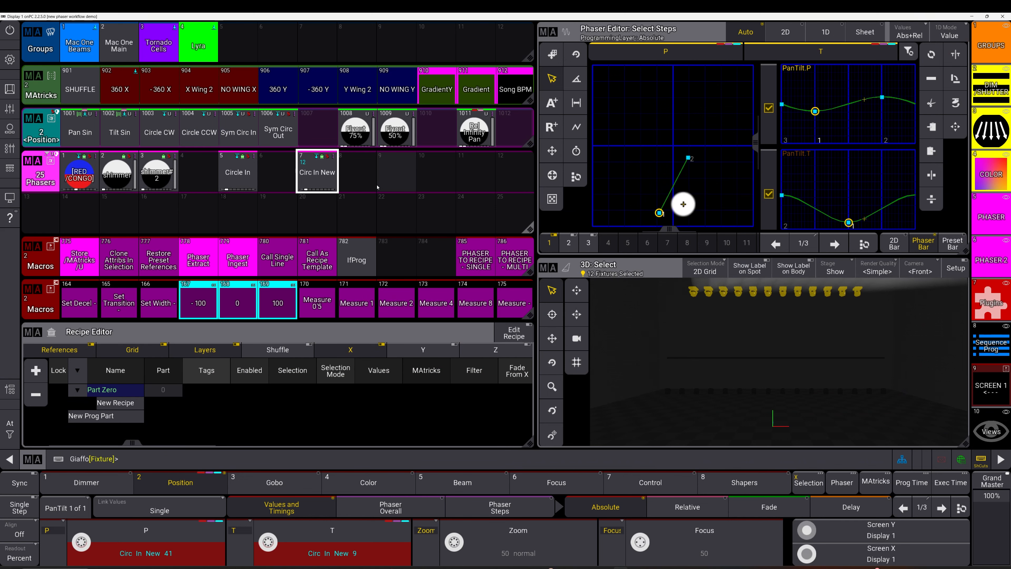
{"action": "left_click_drag", "start_coordinate": [323, 175], "coordinate": [290, 171]}
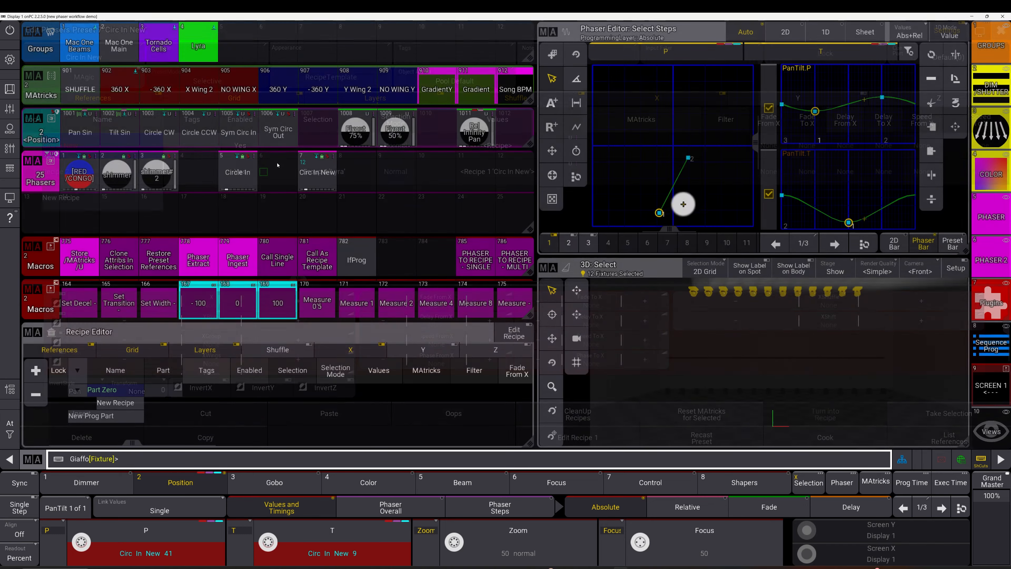
{"action": "left_click_drag", "start_coordinate": [320, 173], "coordinate": [288, 178]}
{"action": "left_click", "coordinate": [288, 178]}
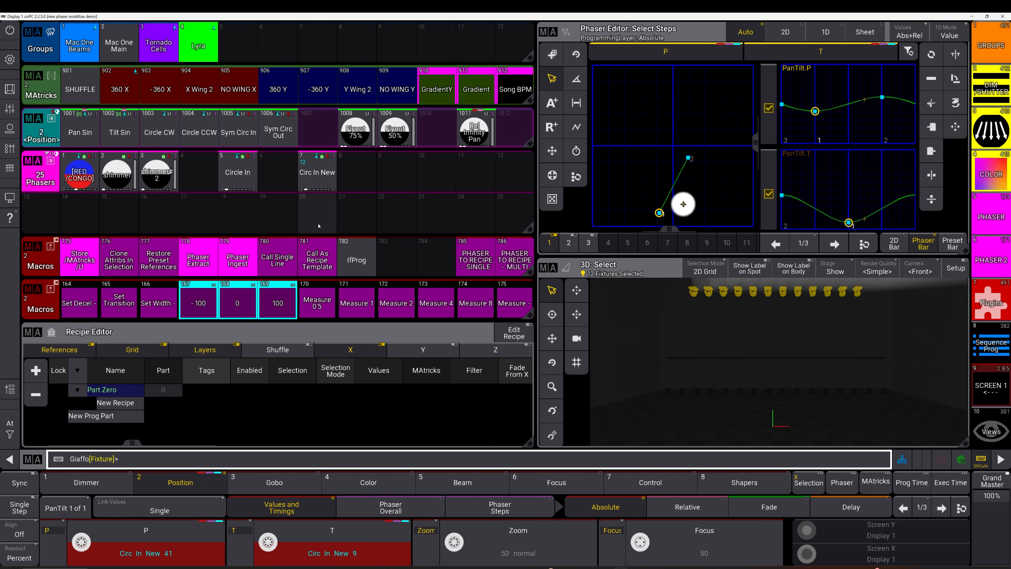
- Cook the Circ In New preset in Merge mode, then clear the programmer
{"action": "key", "text": "r"}
{"action": "key", "text": "Escape"}
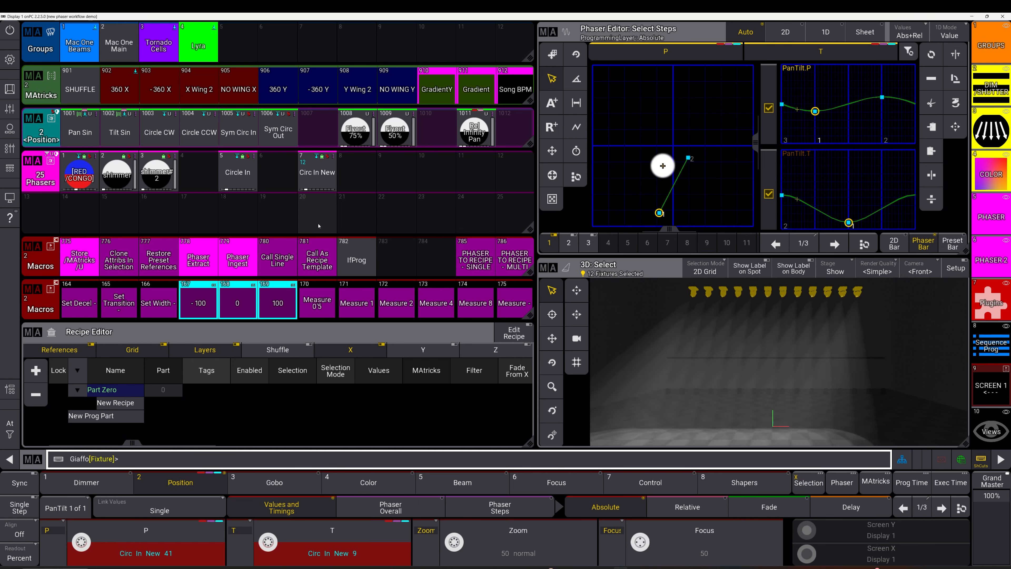
{"action": "key", "text": "k"}
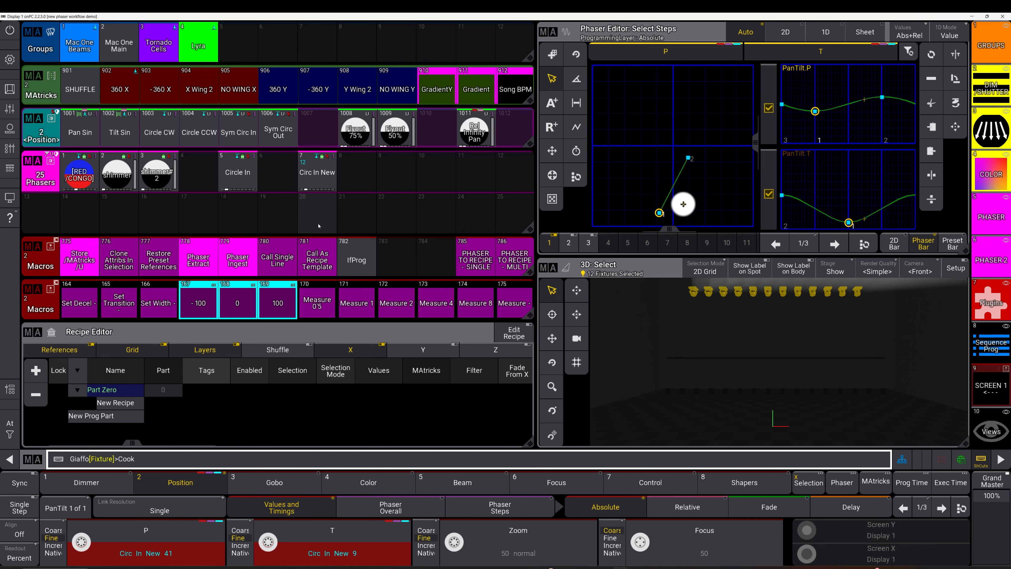
{"action": "left_click", "coordinate": [325, 176]}
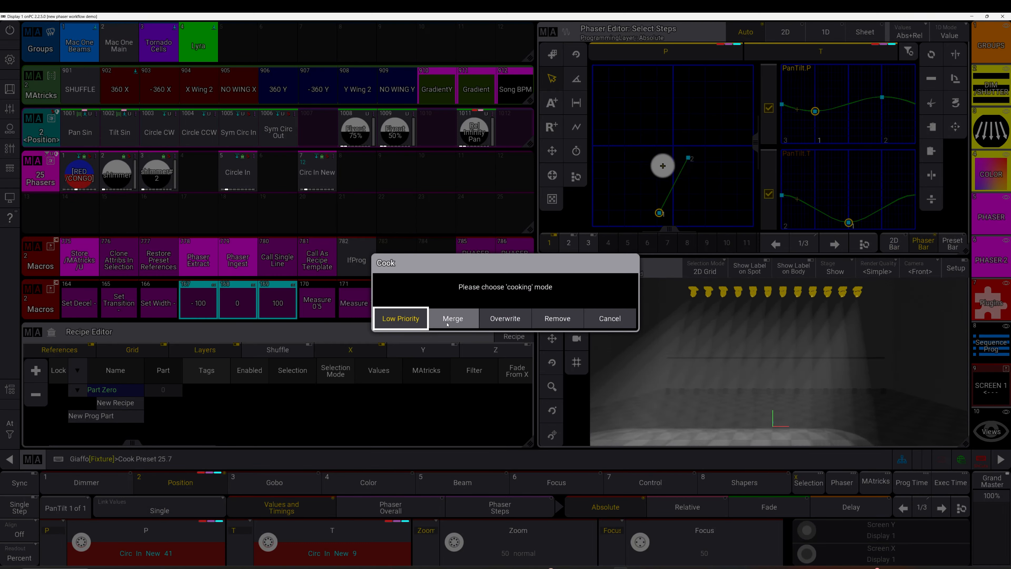
{"action": "left_click", "coordinate": [456, 319]}
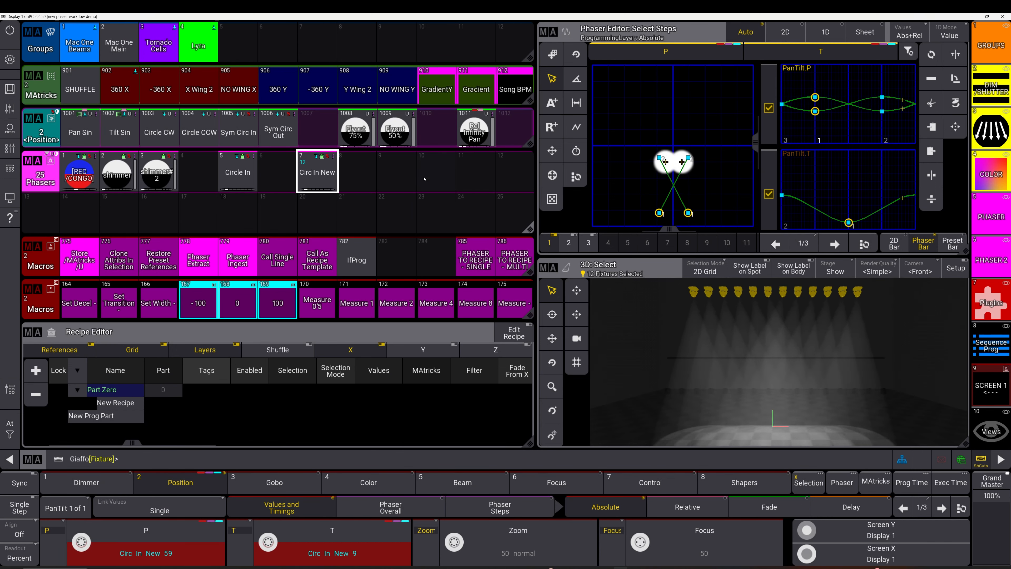
{"action": "left_click", "coordinate": [406, 185]}
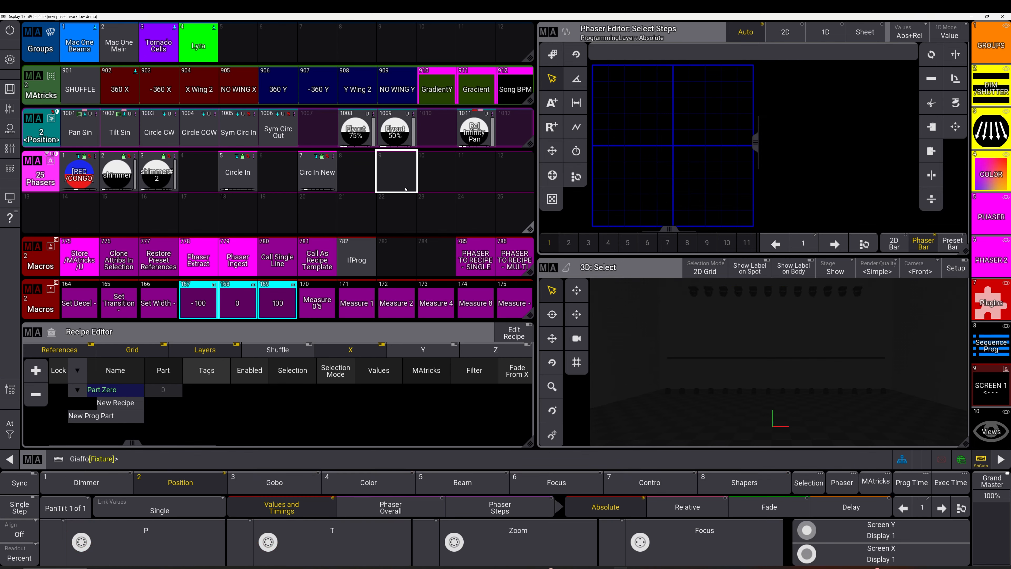
- Re-enable the Cook command on line 7 of the PHASER TO RECIPE - MULTI macro and close the macro editor
{"action": "left_click_drag", "start_coordinate": [318, 179], "coordinate": [476, 211]}
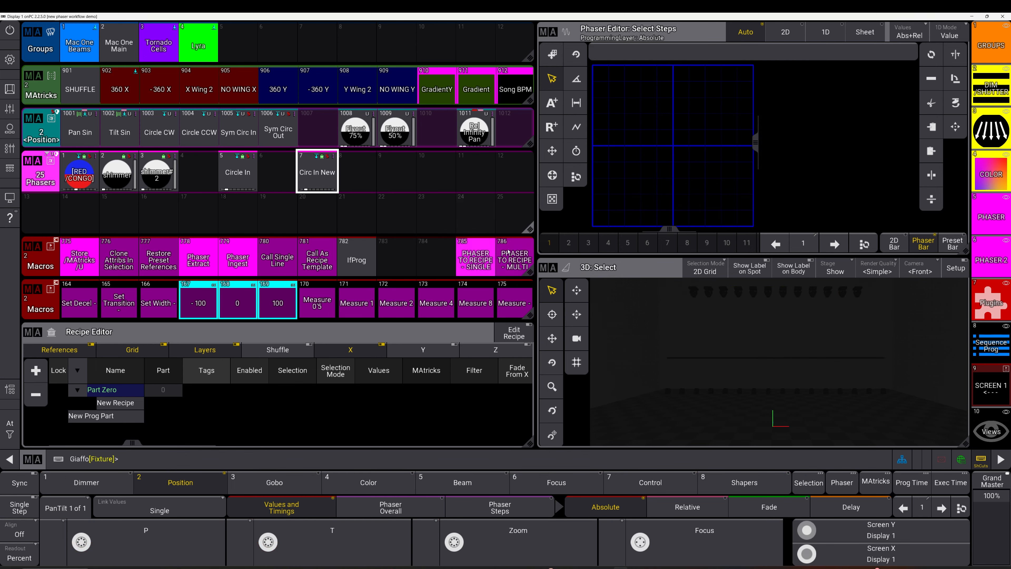
{"action": "left_click_drag", "start_coordinate": [512, 259], "coordinate": [479, 259]}
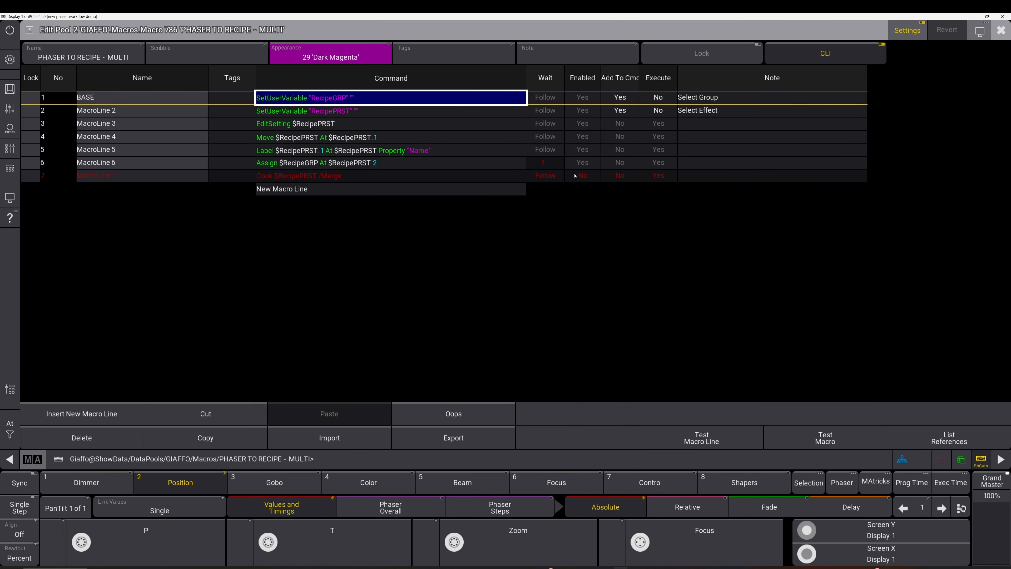
{"action": "left_click", "coordinate": [552, 177]}
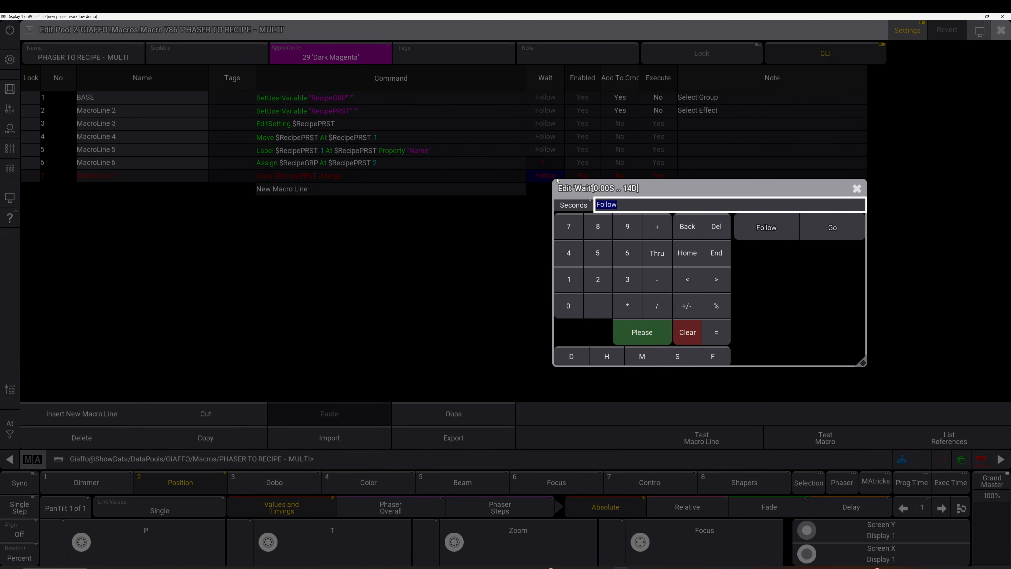
{"action": "left_click", "coordinate": [857, 188]}
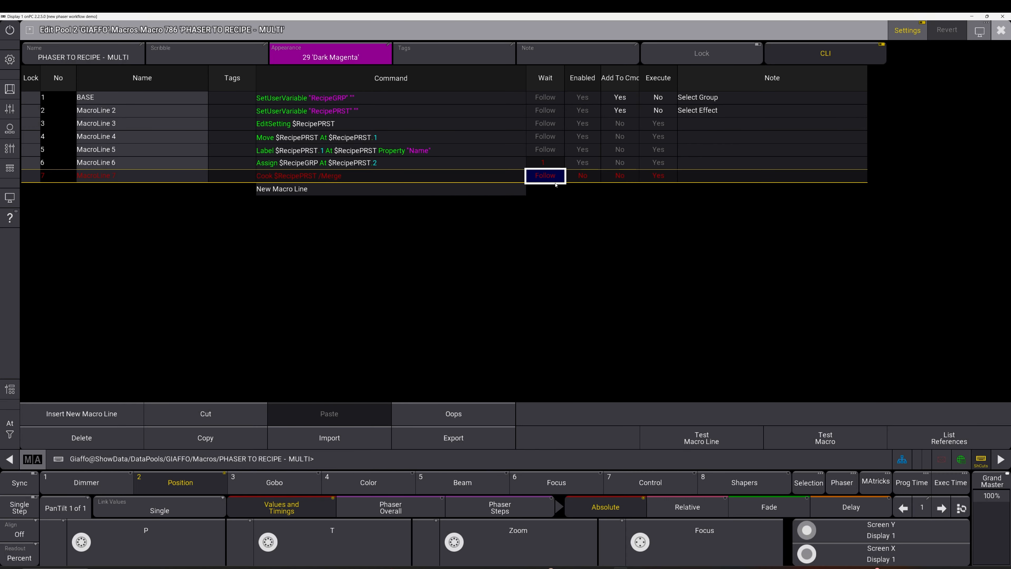
{"action": "left_click", "coordinate": [596, 180]}
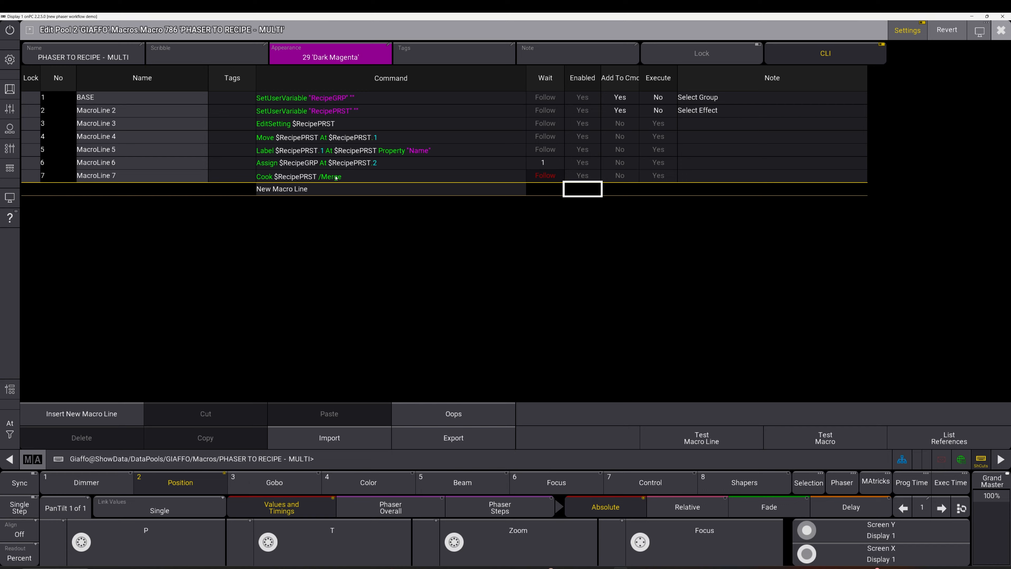
{"action": "key", "text": "Escape"}
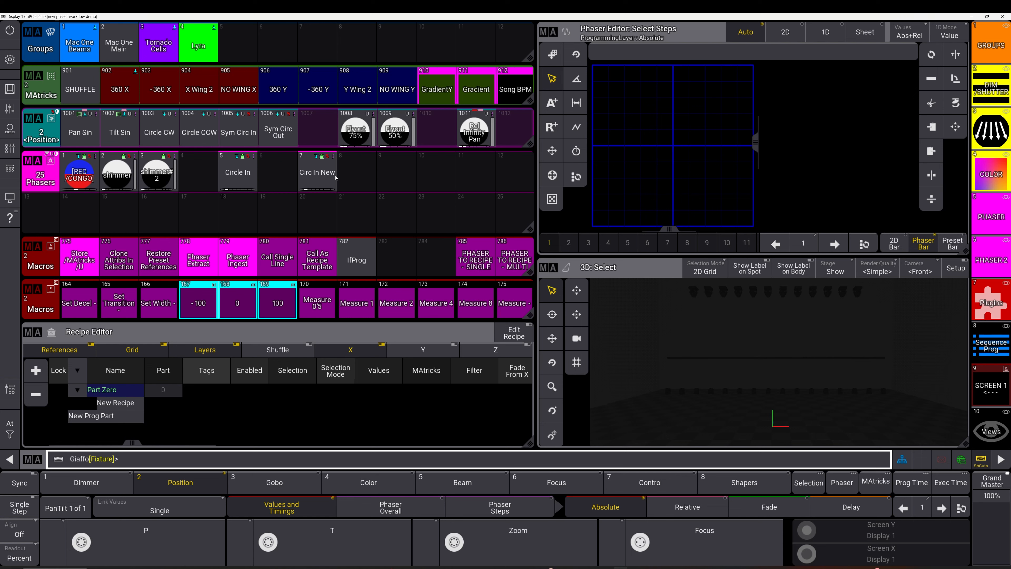
- Open the Restore Preset References macro for editing and examine its SelectFixtures and Grid command lines
{"action": "left_click", "coordinate": [165, 274]}
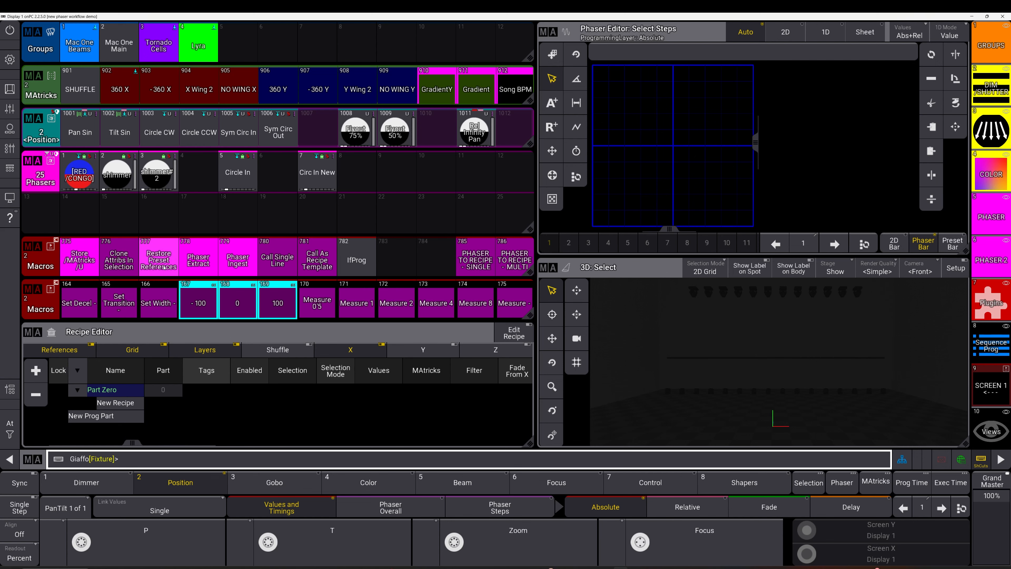
{"action": "left_click", "coordinate": [167, 271]}
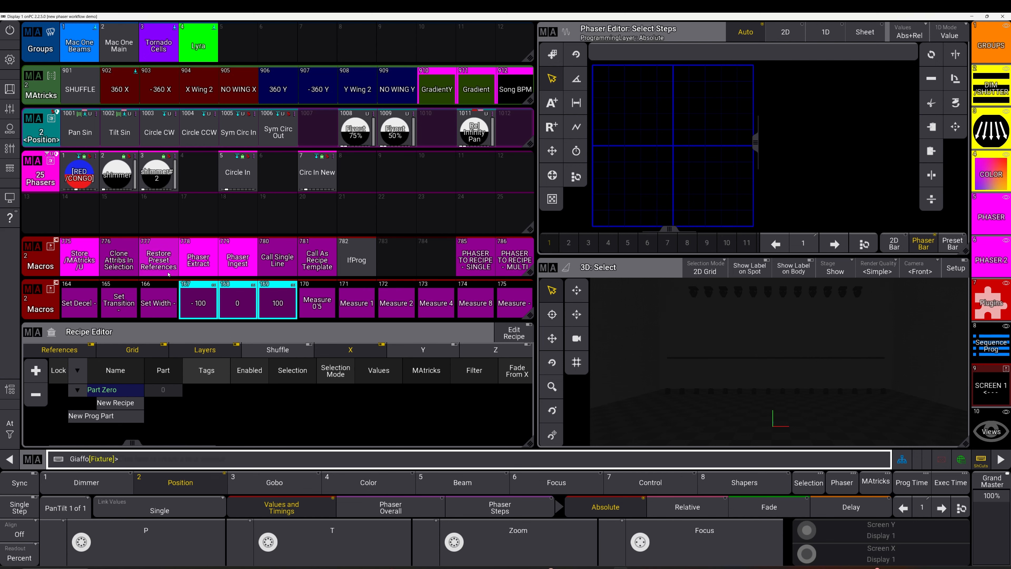
{"action": "right_click", "coordinate": [165, 268]}
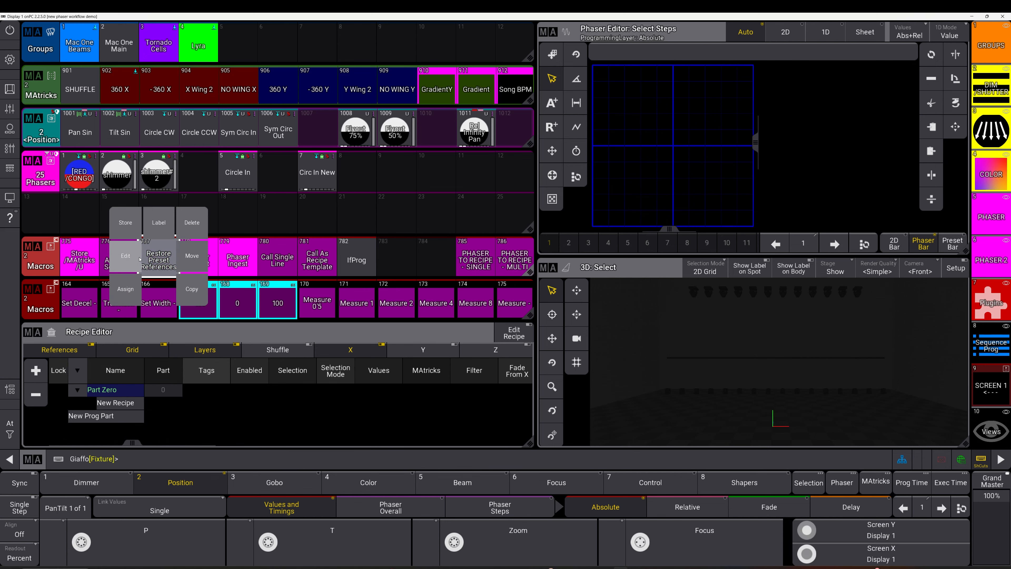
{"action": "left_click", "coordinate": [156, 237]}
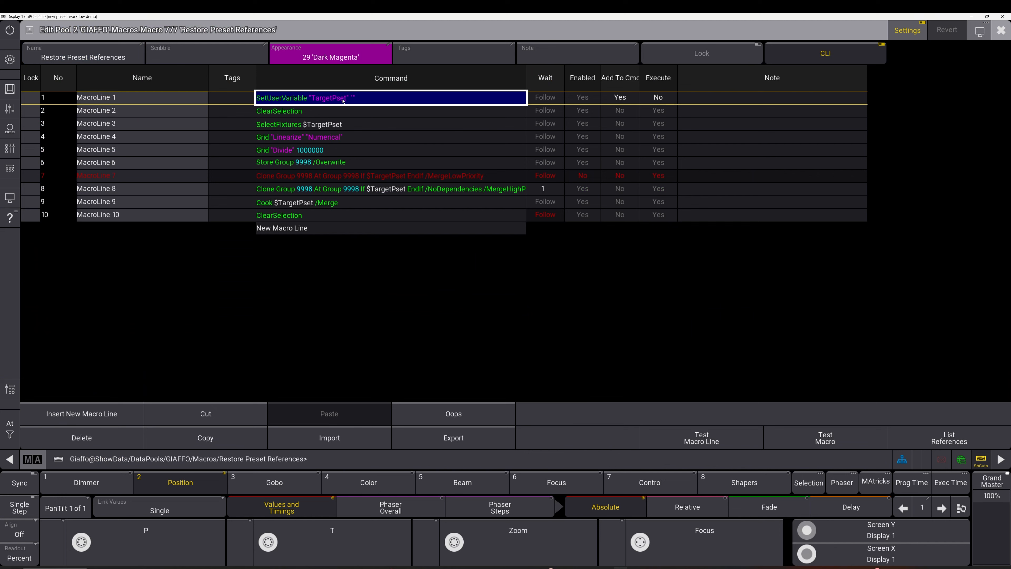
{"action": "left_click", "coordinate": [342, 128]}
{"action": "left_click", "coordinate": [336, 139]}
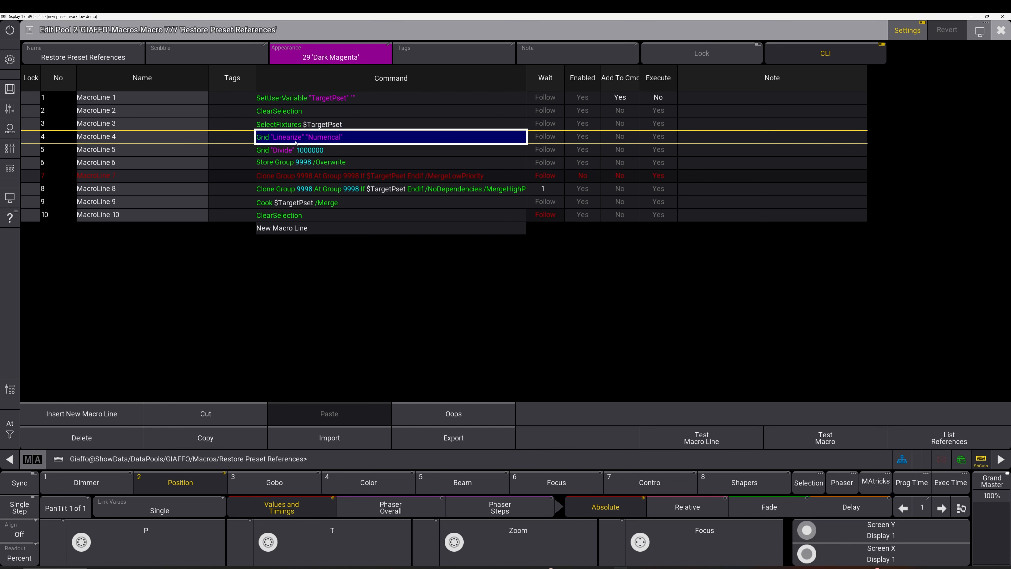
{"action": "left_click", "coordinate": [315, 154]}
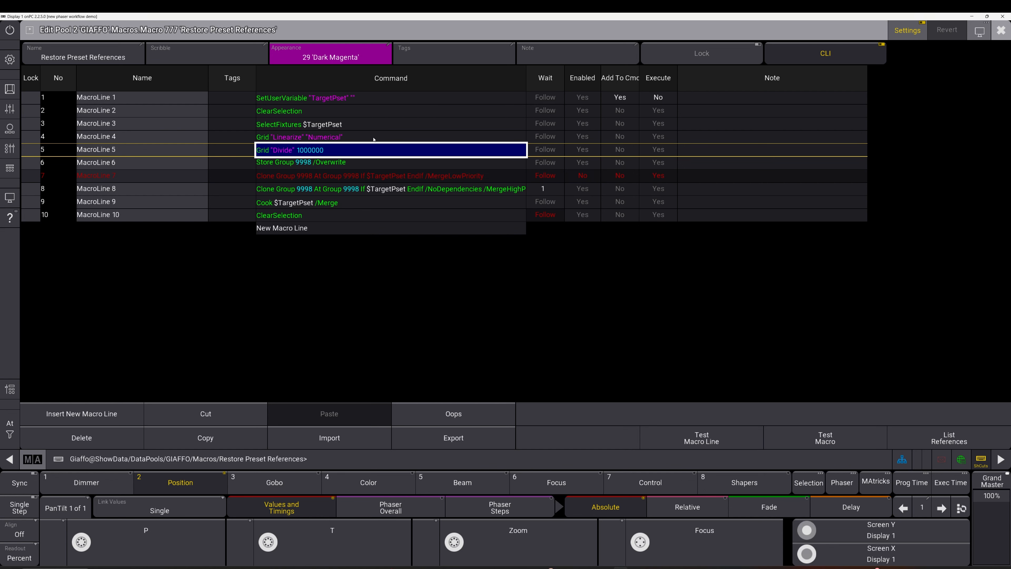
- Examine the macro's Grid, Store Group 9998 and Clone command lines through line 8, and close the macro editor
{"action": "left_click", "coordinate": [293, 140]}
{"action": "left_click", "coordinate": [310, 153]}
{"action": "left_click", "coordinate": [307, 166]}
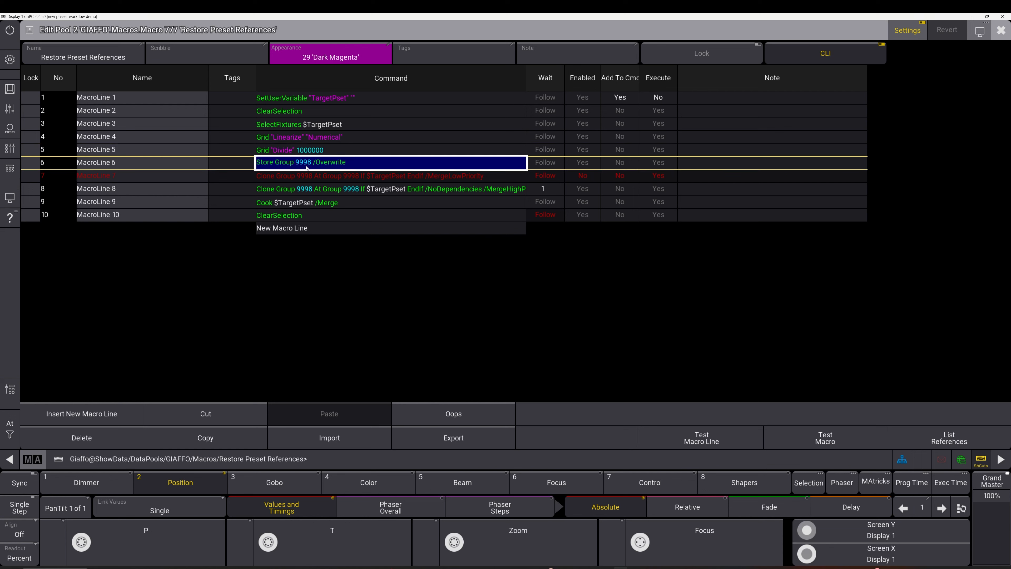
{"action": "left_click", "coordinate": [309, 176]}
{"action": "left_click", "coordinate": [311, 190]}
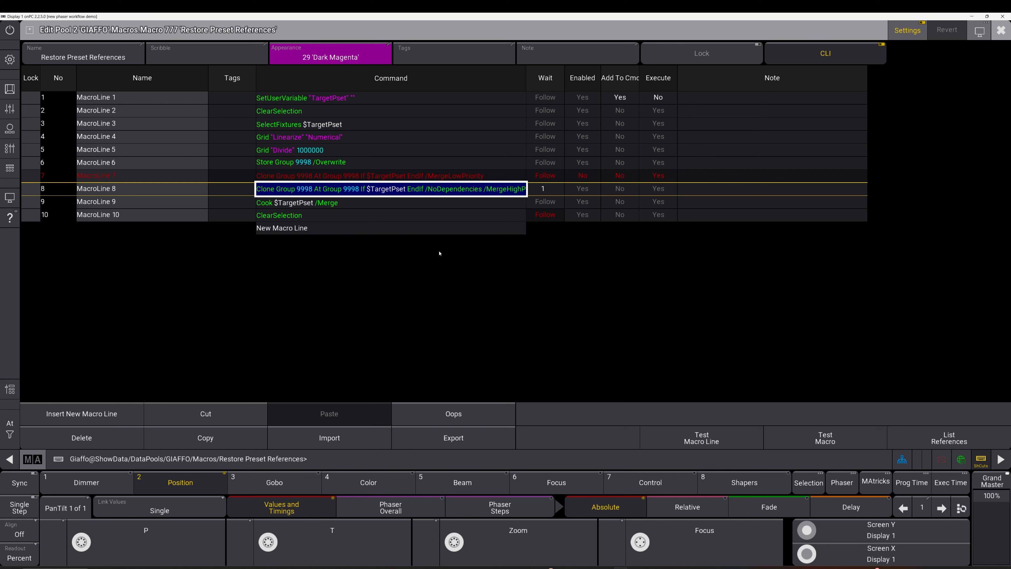
{"action": "key", "text": "Escape"}
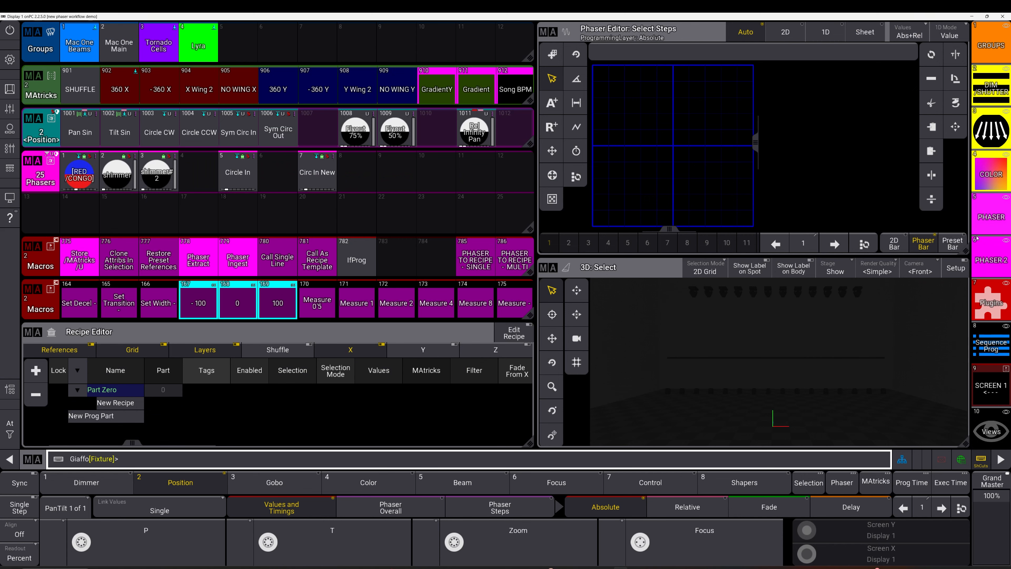
- Switch to the view with the position and color presets, look at the FX position presets, and return to the phaser view
{"action": "left_click", "coordinate": [976, 239]}
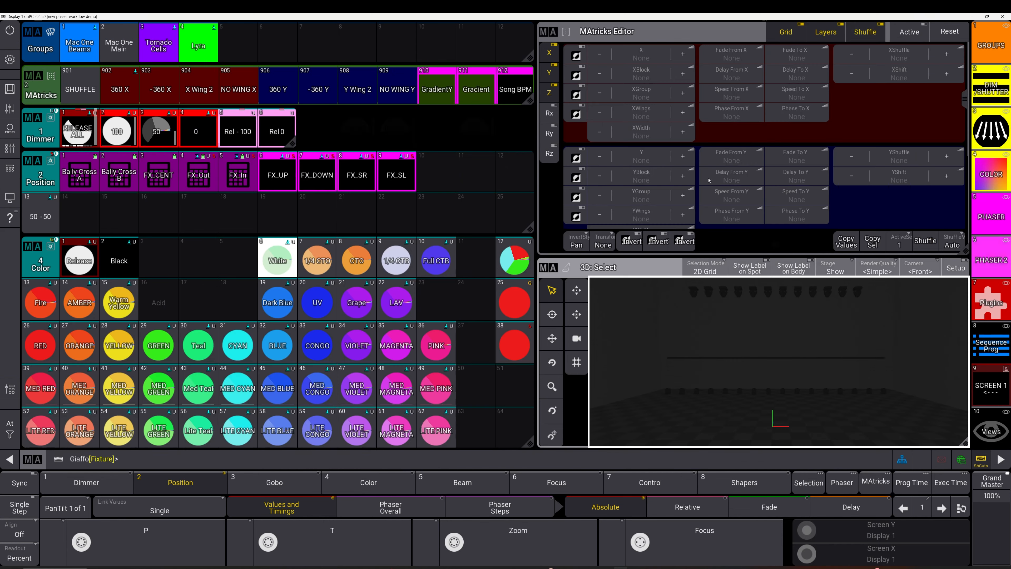
{"action": "left_click", "coordinate": [408, 182]}
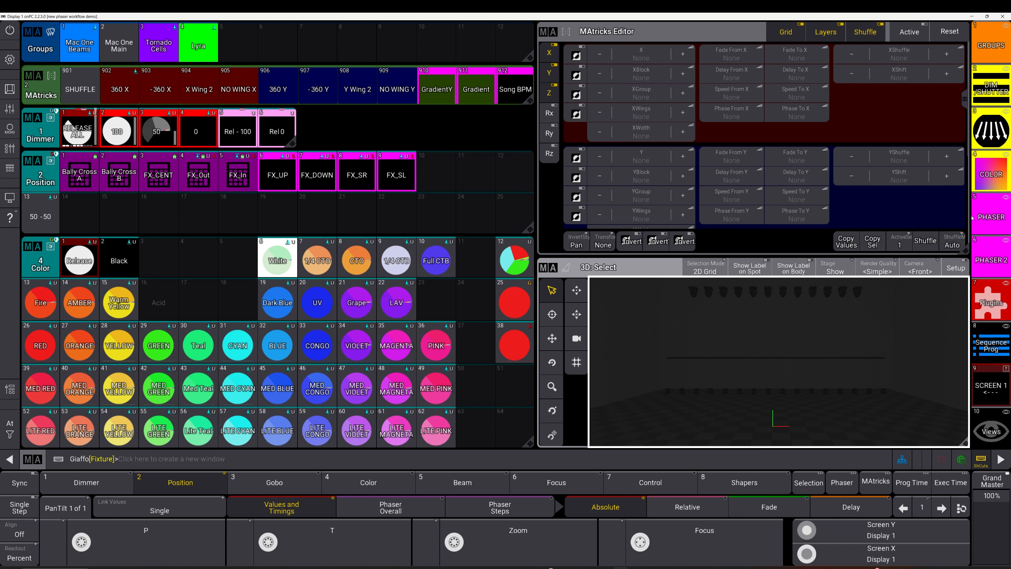
{"action": "left_click", "coordinate": [983, 219]}
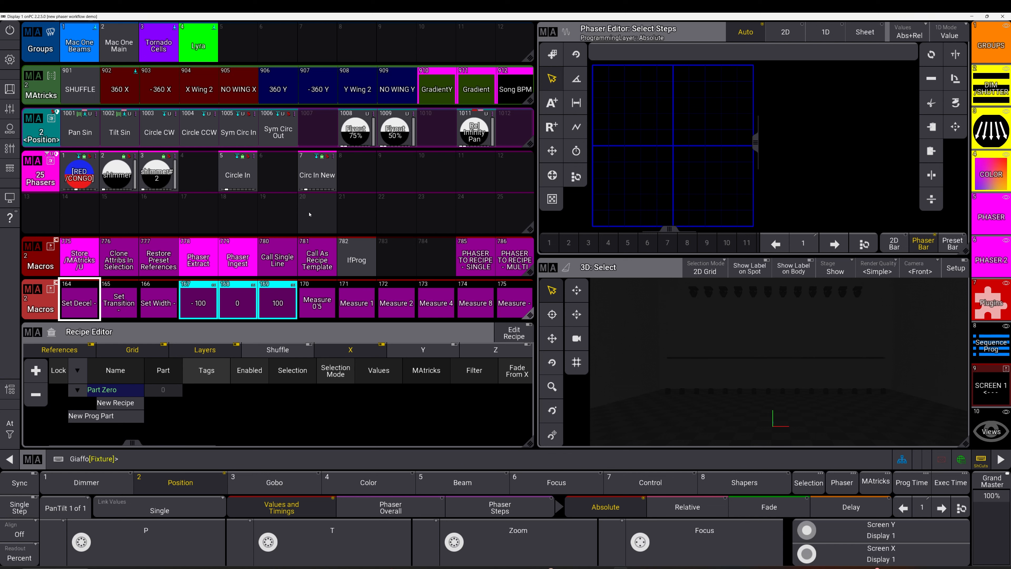
- Turn on the FX_SL position preset with the On command and inspect the Mac One Main fixtures in the 3D view
{"action": "left_click", "coordinate": [991, 46]}
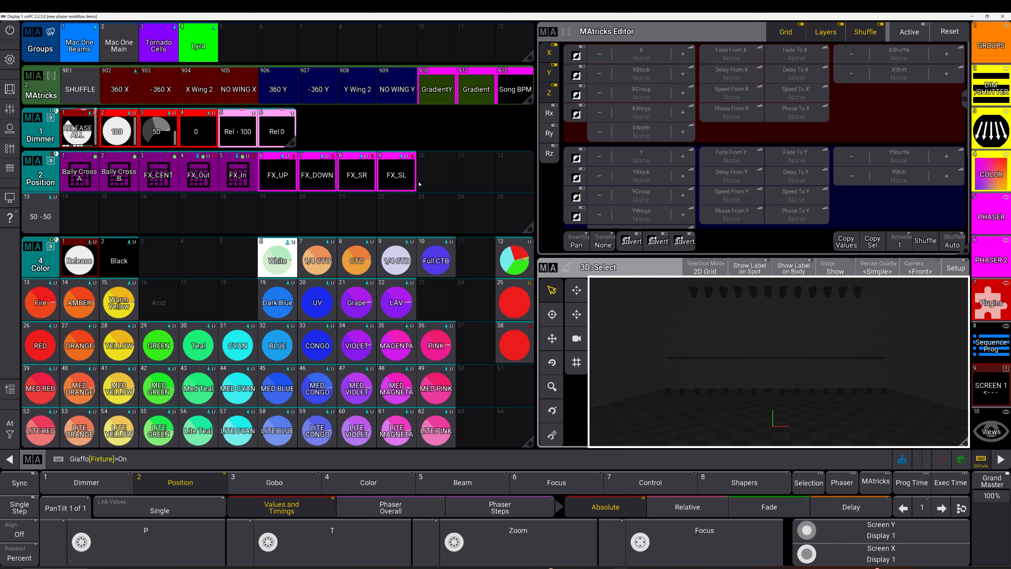
{"action": "left_click", "coordinate": [392, 176]}
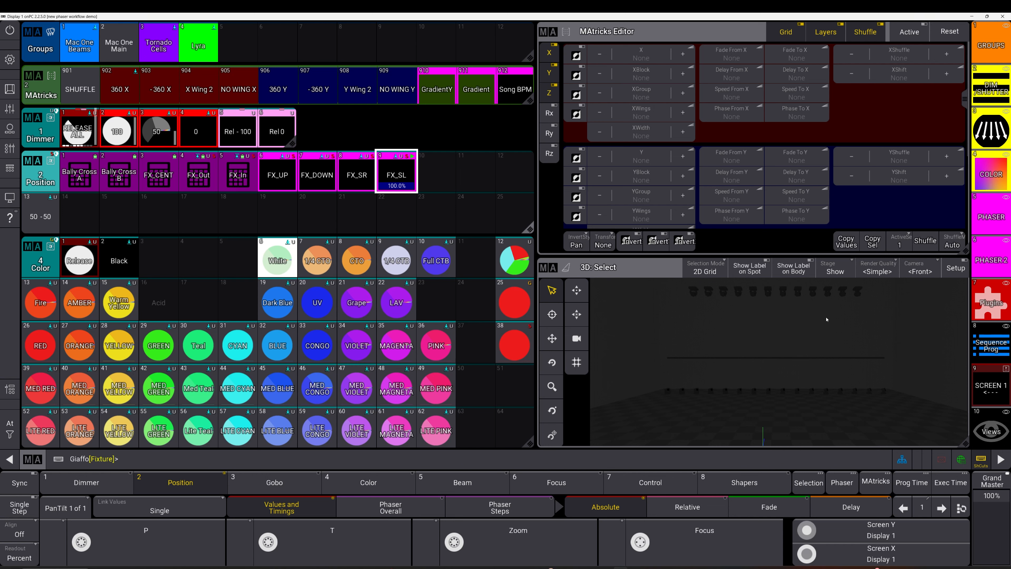
{"action": "scroll", "coordinate": [827, 321], "scroll_direction": "down", "scroll_amount": 2}
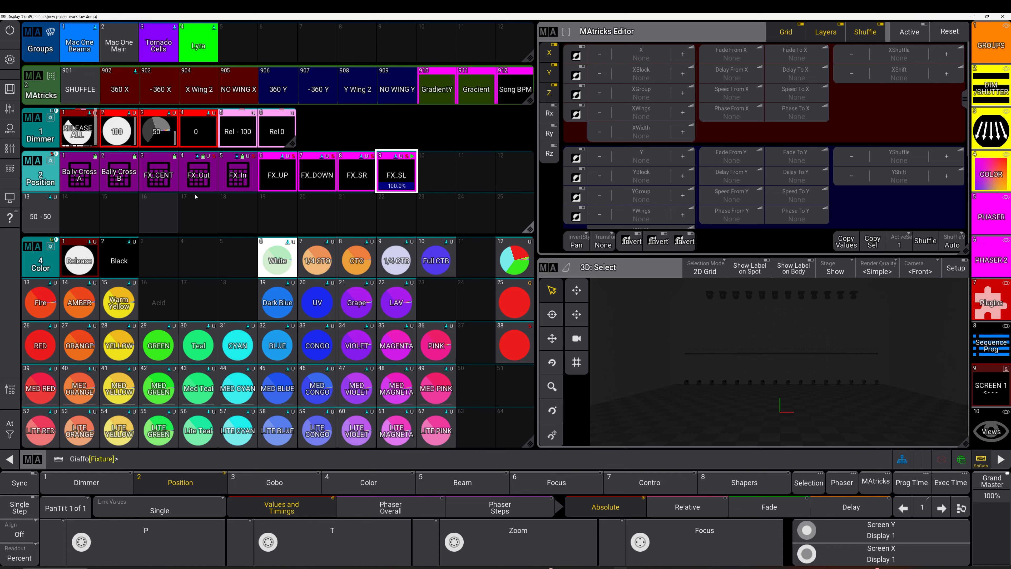
{"action": "left_click", "coordinate": [417, 168]}
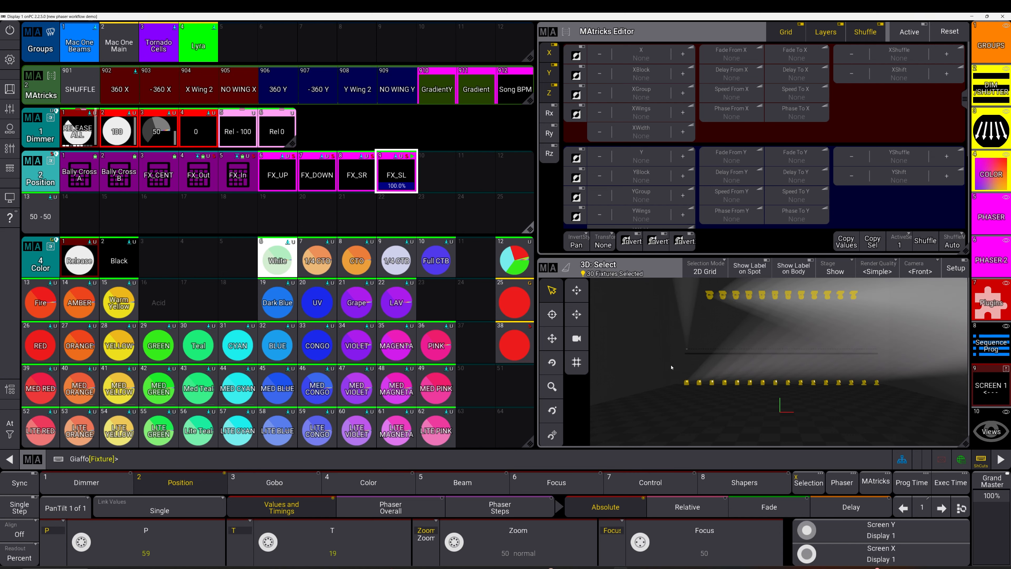
{"action": "scroll", "coordinate": [688, 351], "scroll_direction": "up", "scroll_amount": 6}
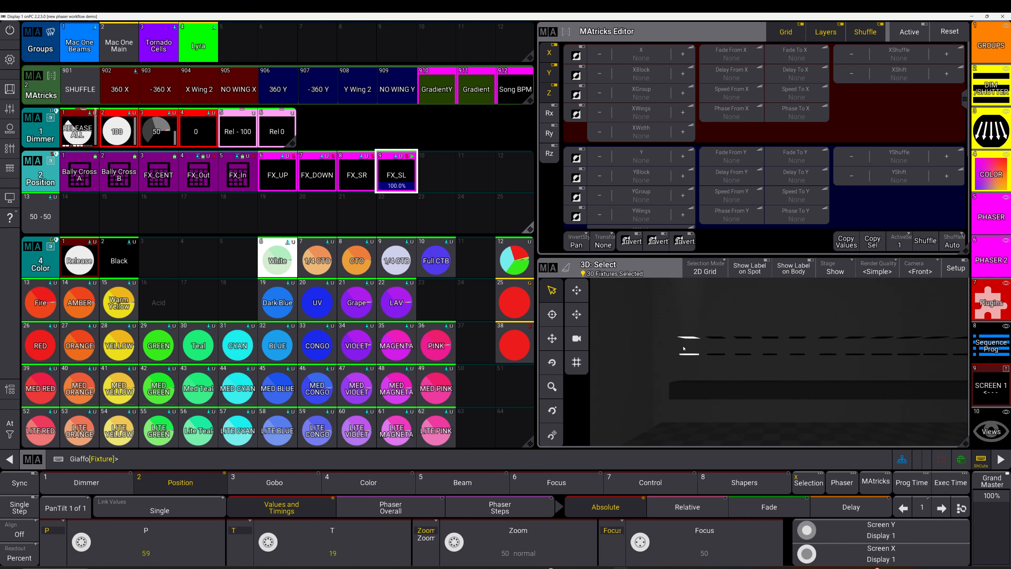
{"action": "scroll", "coordinate": [683, 348], "scroll_direction": "down", "scroll_amount": 5}
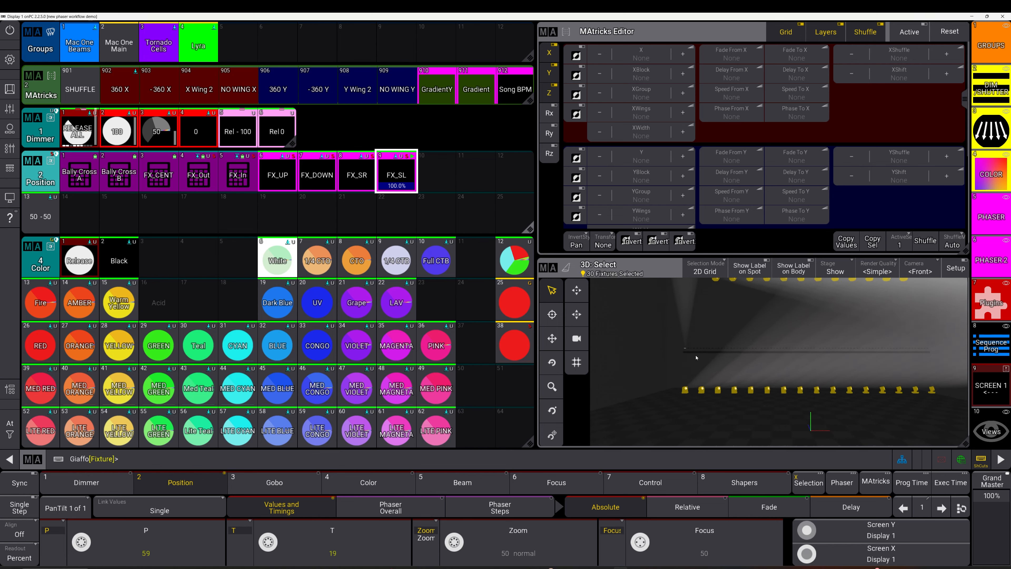
{"action": "scroll", "coordinate": [696, 357], "scroll_direction": "down", "scroll_amount": 2}
{"action": "mouse_move", "coordinate": [752, 386]}
{"action": "left_mouse_down"}
{"action": "mouse_move", "coordinate": [752, 404]}
{"action": "mouse_move", "coordinate": [786, 387]}
{"action": "mouse_move", "coordinate": [766, 387]}
{"action": "left_mouse_up"}
- Check the phaser view, go back to the position presets and turn off the FX_SL preset
{"action": "left_click", "coordinate": [991, 216]}
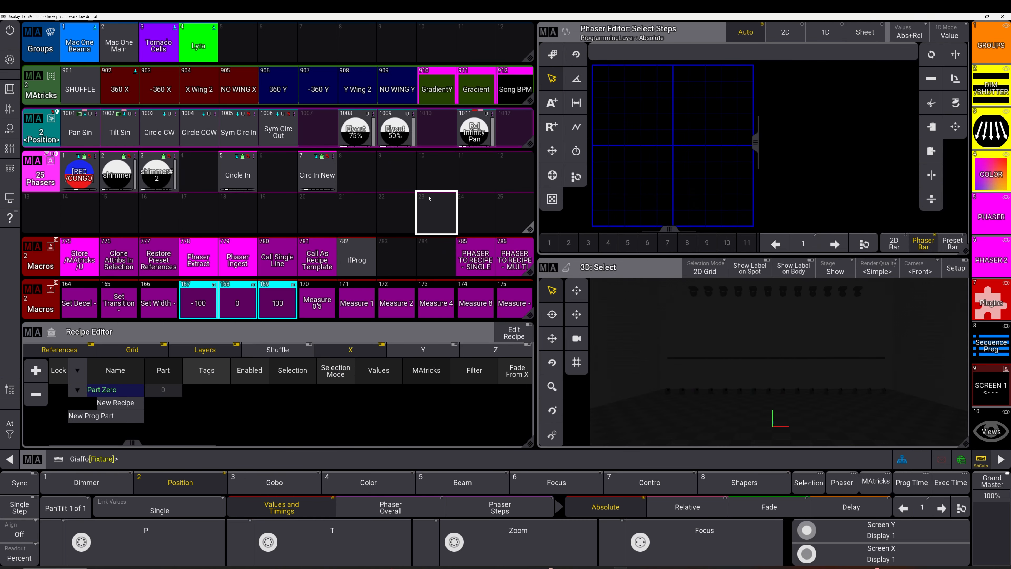
{"action": "left_click", "coordinate": [977, 248]}
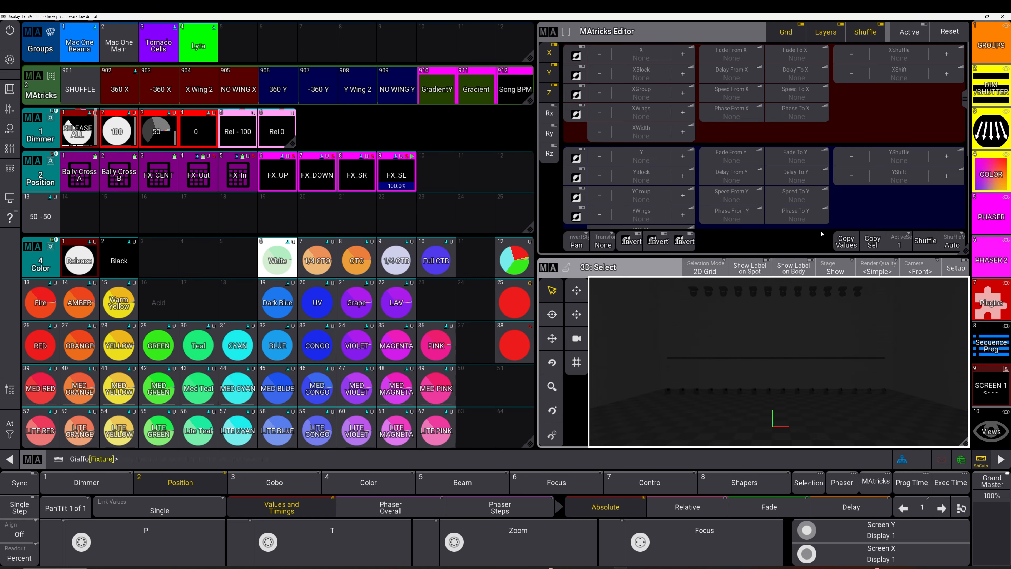
{"action": "left_click", "coordinate": [383, 179]}
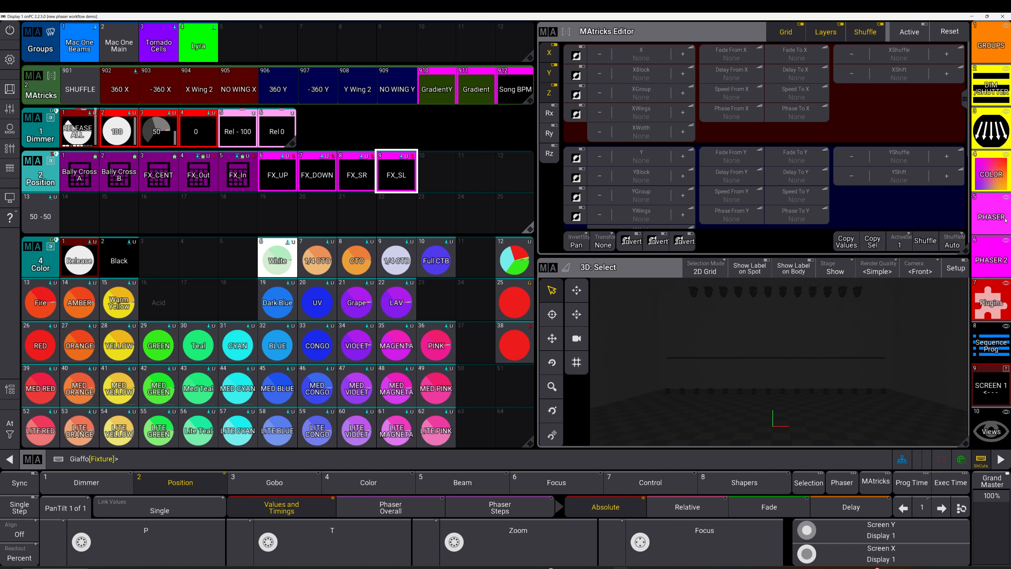
- Return to the phaser view, open the Circ In New preset to examine its recipe lines, and close it
{"action": "left_click", "coordinate": [991, 216]}
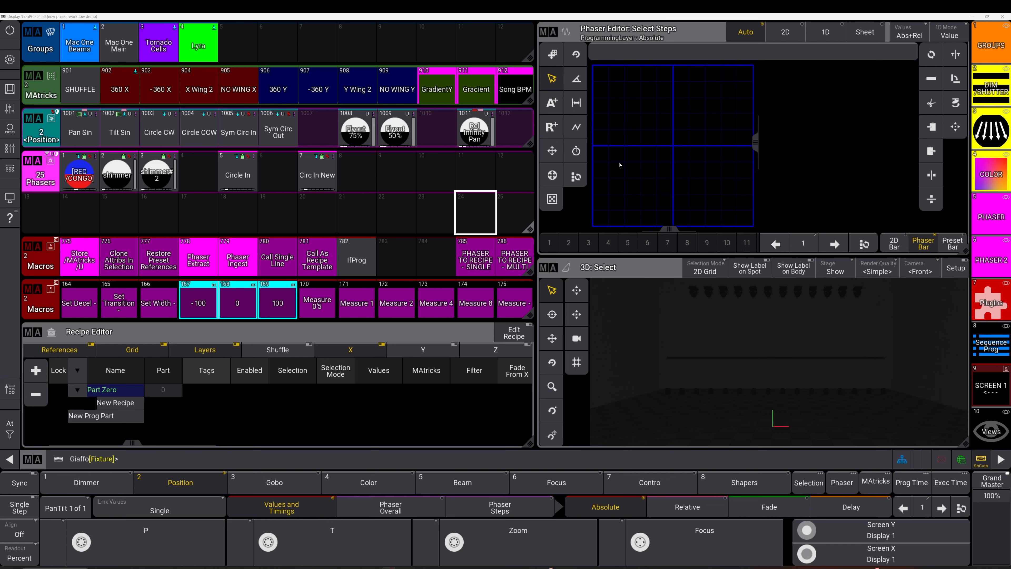
{"action": "left_click", "coordinate": [991, 174]}
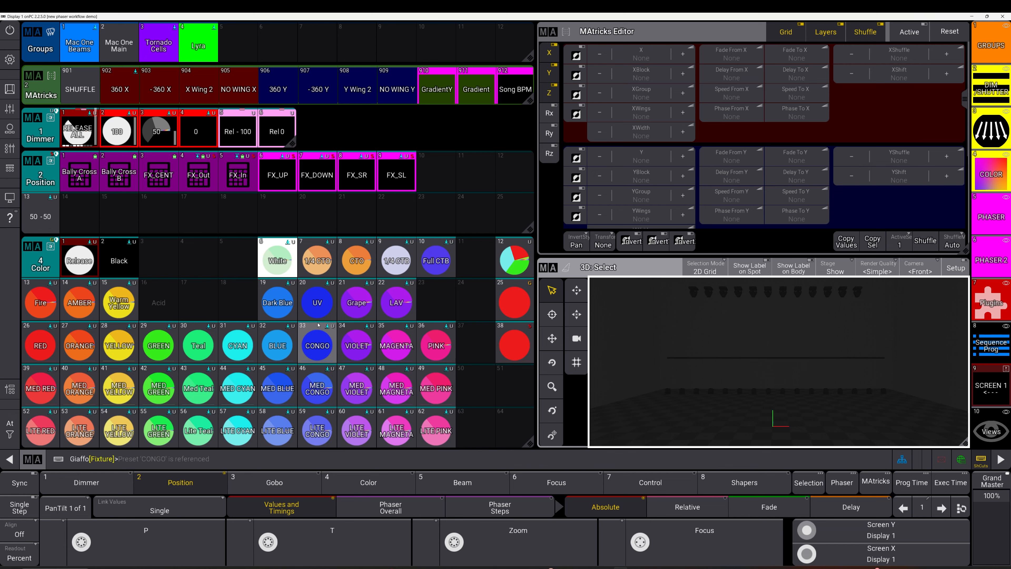
{"action": "left_click", "coordinate": [981, 225]}
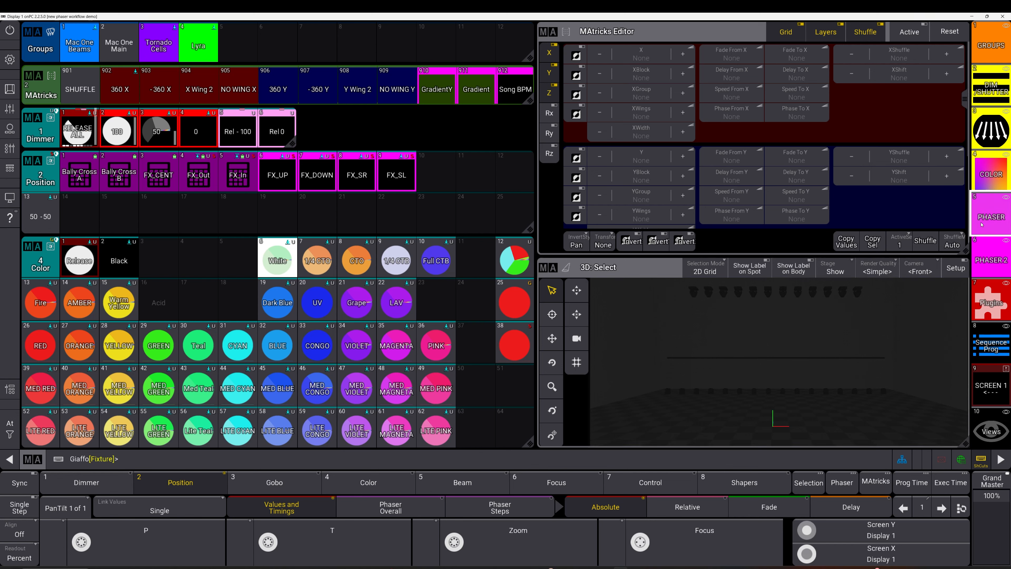
{"action": "left_click_drag", "start_coordinate": [316, 174], "coordinate": [300, 173]}
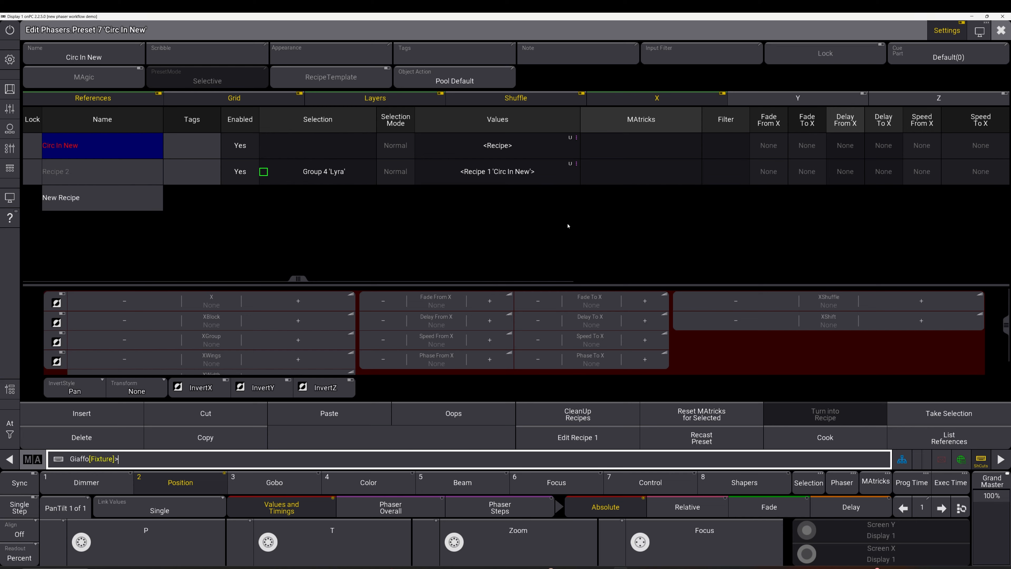
{"action": "key", "text": "Escape"}
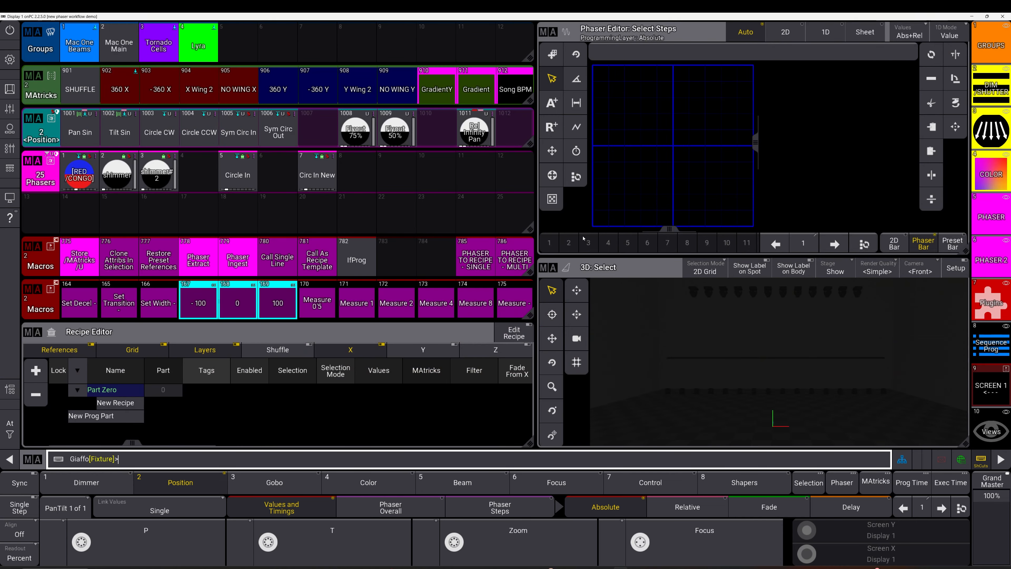